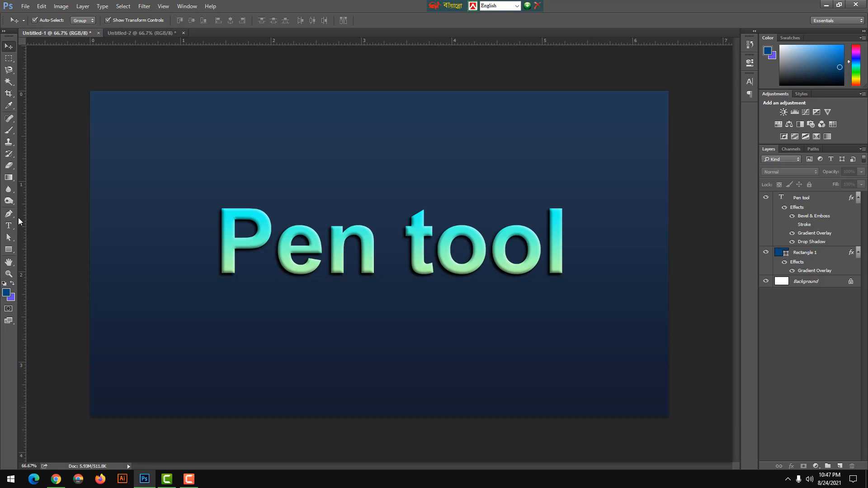
Switch to the blank Untitled-2 document and activate the Pen Tool.
{"action": "left_click", "coordinate": [130, 33]}
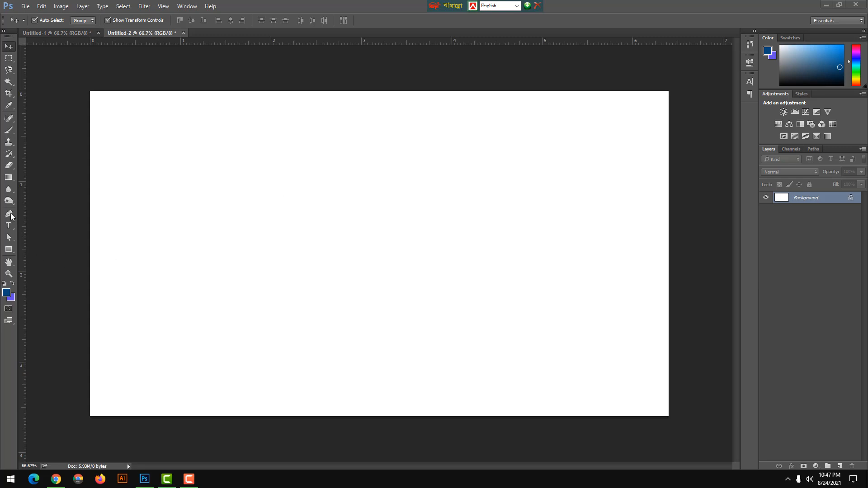
{"action": "left_click_drag", "start_coordinate": [9, 213], "coordinate": [33, 221]}
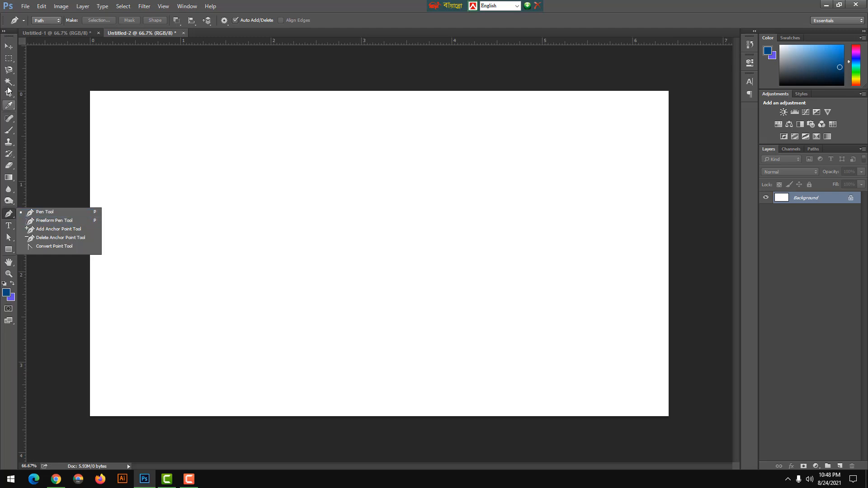
{"action": "left_click", "coordinate": [7, 47]}
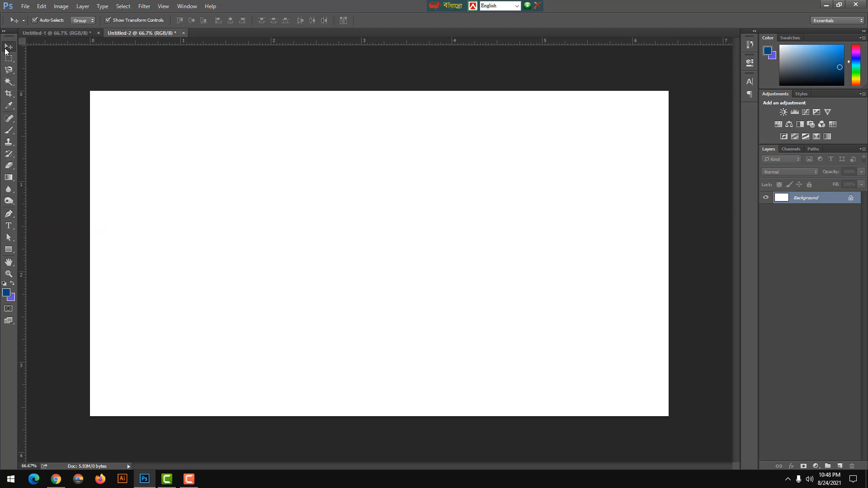
{"action": "key", "text": "p"}
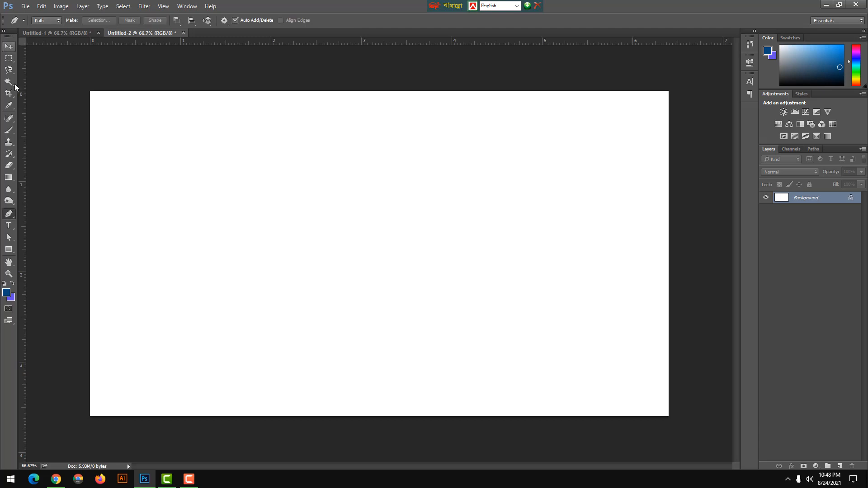
{"action": "right_click", "coordinate": [9, 217]}
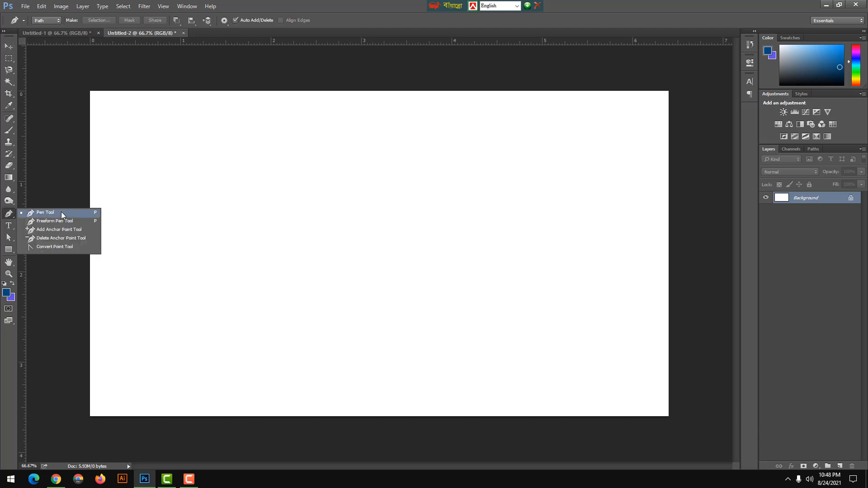
{"action": "left_click", "coordinate": [61, 211]}
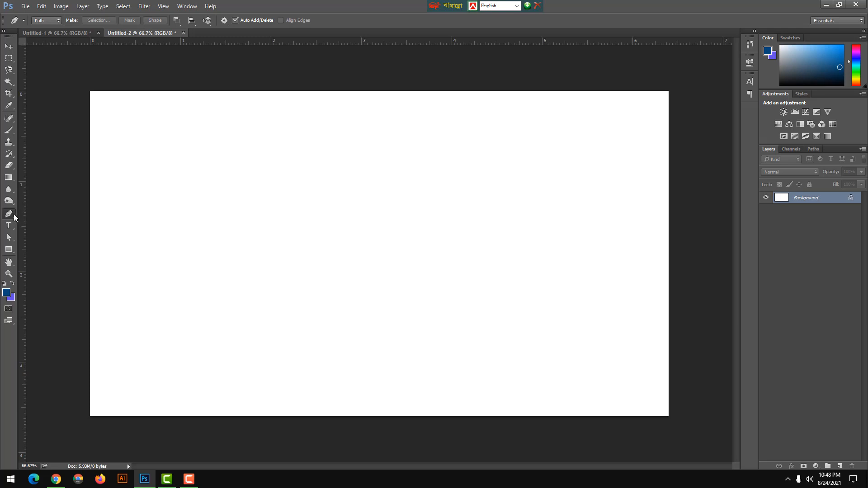
Set the Pen Tool's drawing mode to Shape.
{"action": "left_click", "coordinate": [46, 21]}
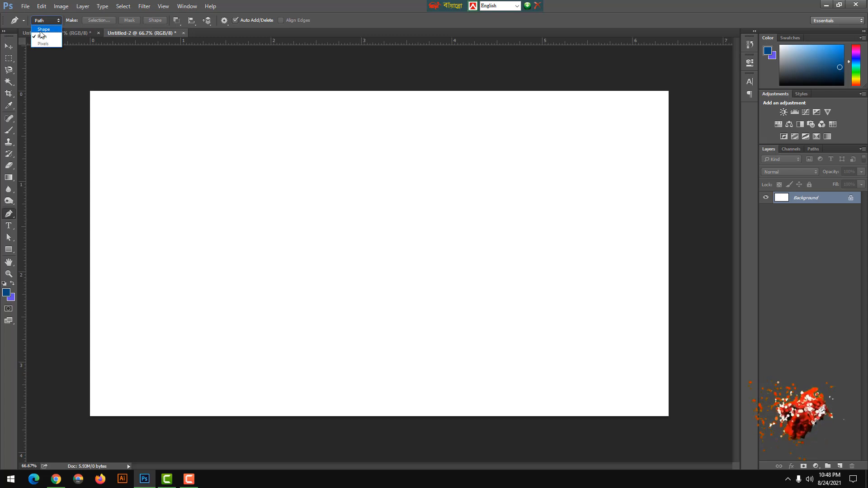
{"action": "left_click", "coordinate": [44, 29]}
{"action": "left_click", "coordinate": [53, 21]}
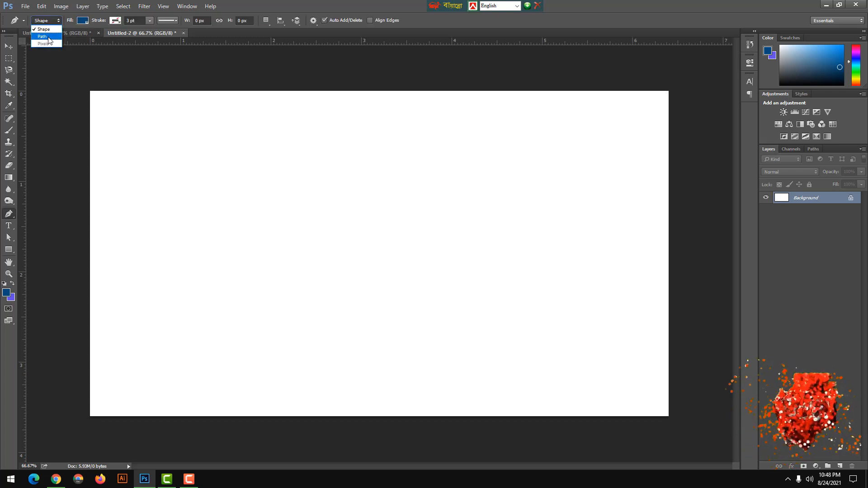
{"action": "left_click", "coordinate": [49, 38]}
{"action": "left_click", "coordinate": [50, 20]}
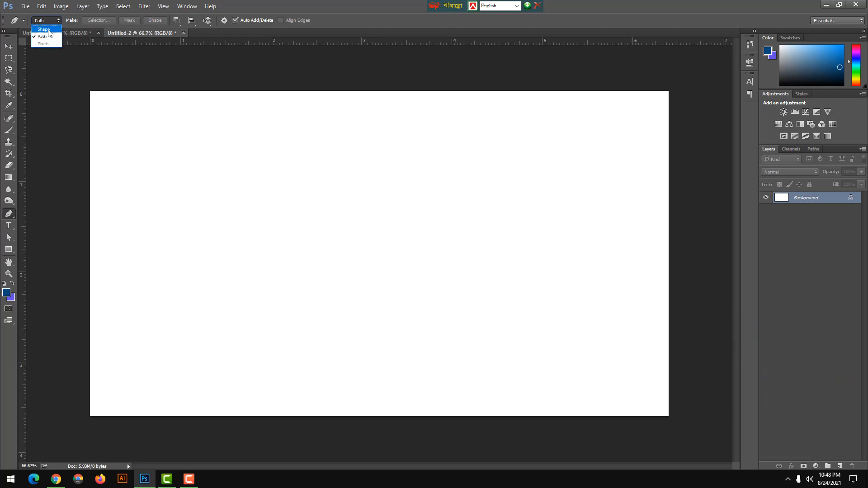
{"action": "left_click", "coordinate": [48, 30]}
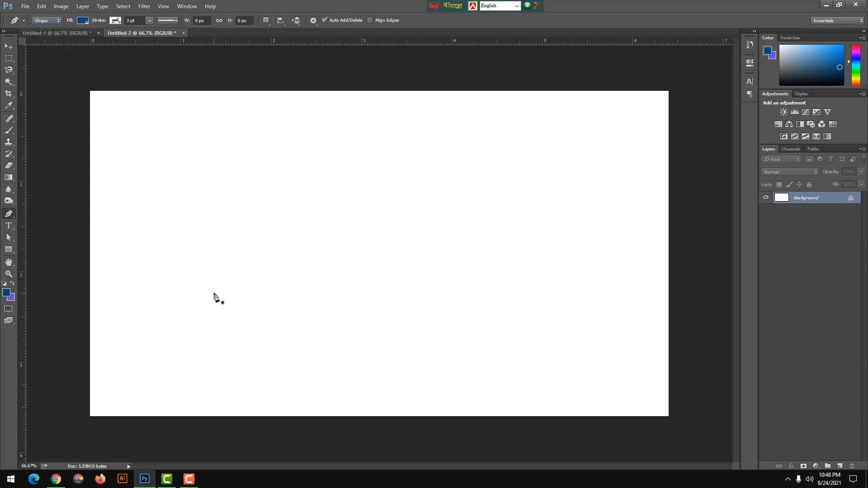
{"action": "left_click", "coordinate": [11, 251]}
{"action": "left_click", "coordinate": [47, 250]}
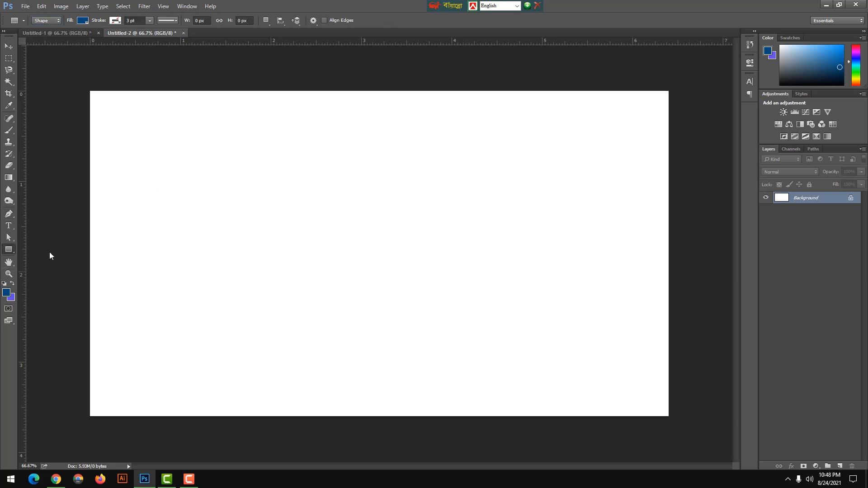
{"action": "left_click", "coordinate": [15, 251]}
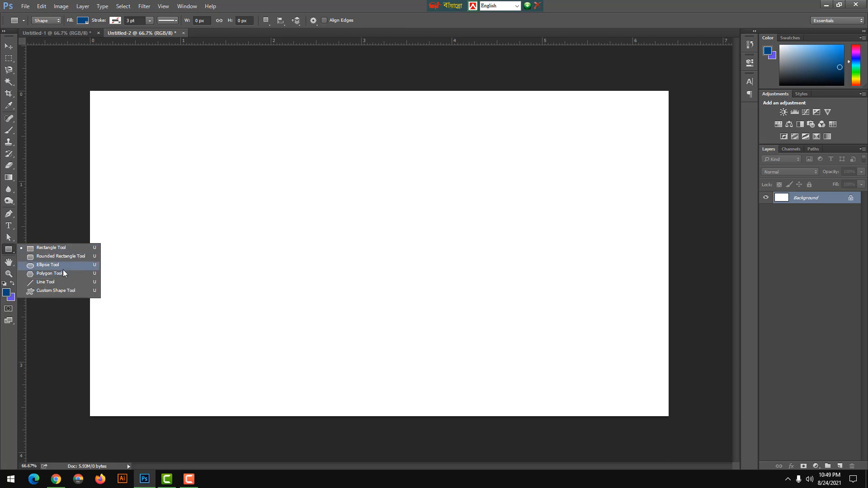
{"action": "left_click", "coordinate": [12, 251]}
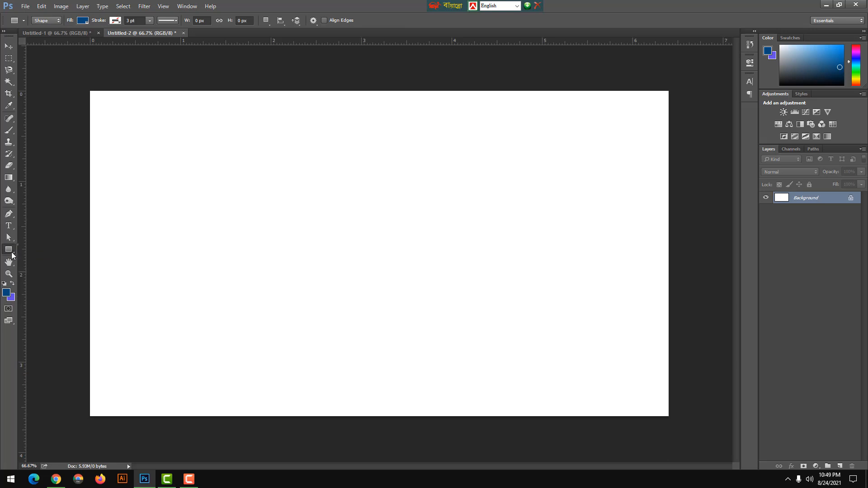
{"action": "left_click", "coordinate": [11, 251]}
{"action": "left_click", "coordinate": [15, 213]}
Draw a rectangle of about 572 by 360 px in the upper-left part of the canvas with the Rectangle Tool.
{"action": "left_click", "coordinate": [9, 249]}
{"action": "left_click", "coordinate": [49, 250]}
{"action": "left_click", "coordinate": [9, 249]}
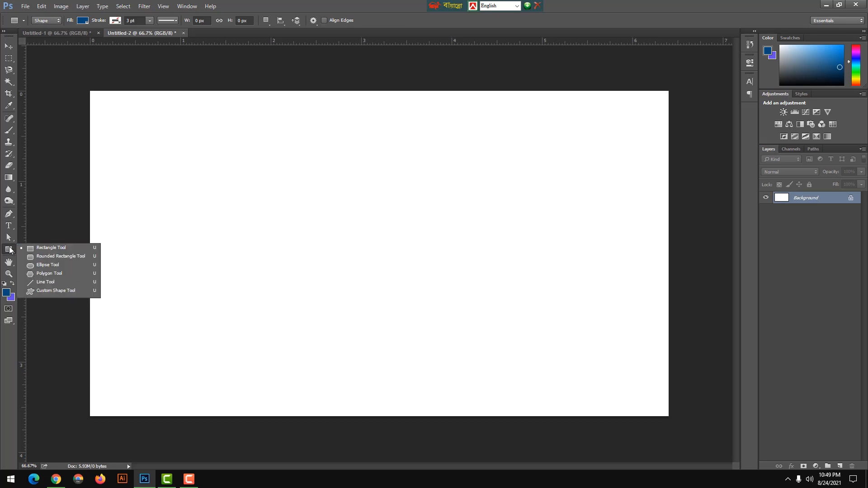
{"action": "left_click", "coordinate": [44, 251]}
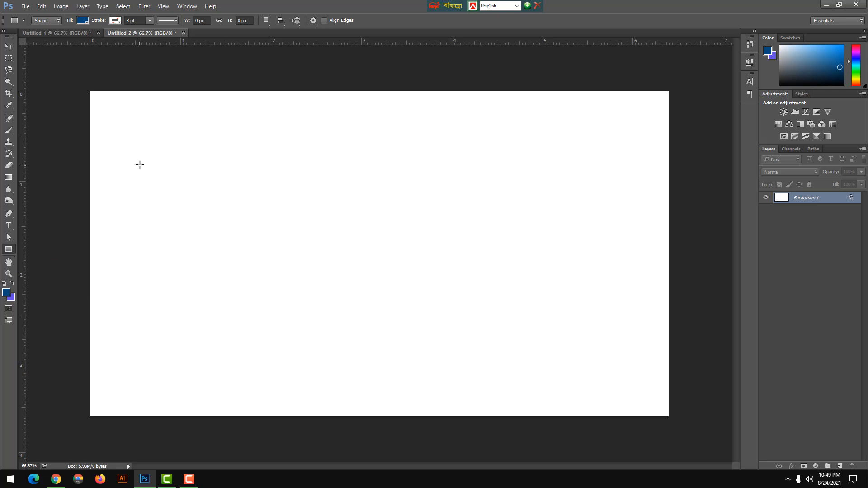
{"action": "left_click_drag", "start_coordinate": [140, 164], "coordinate": [311, 273]}
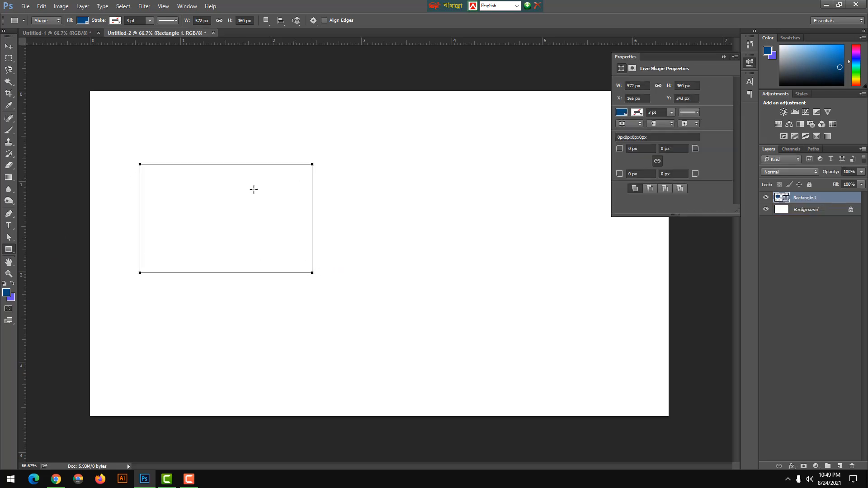
{"action": "left_click", "coordinate": [724, 57]}
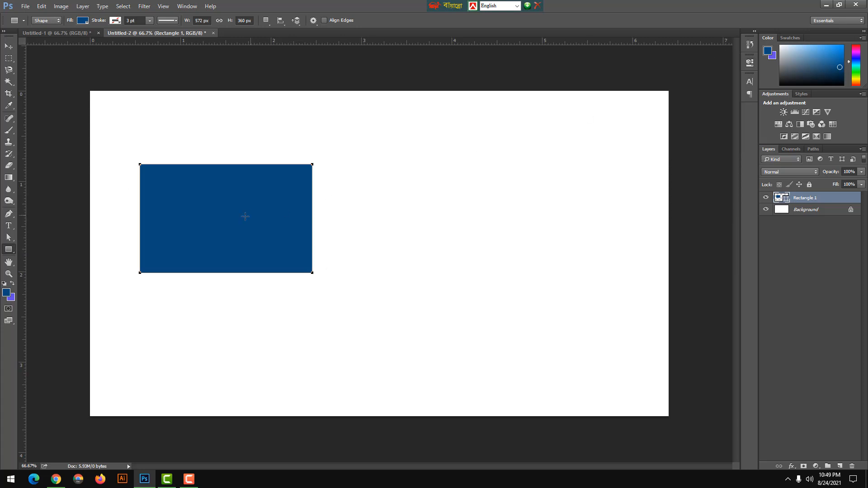
Change the rectangle's fill to the orange color be5e00.
{"action": "left_click", "coordinate": [8, 46]}
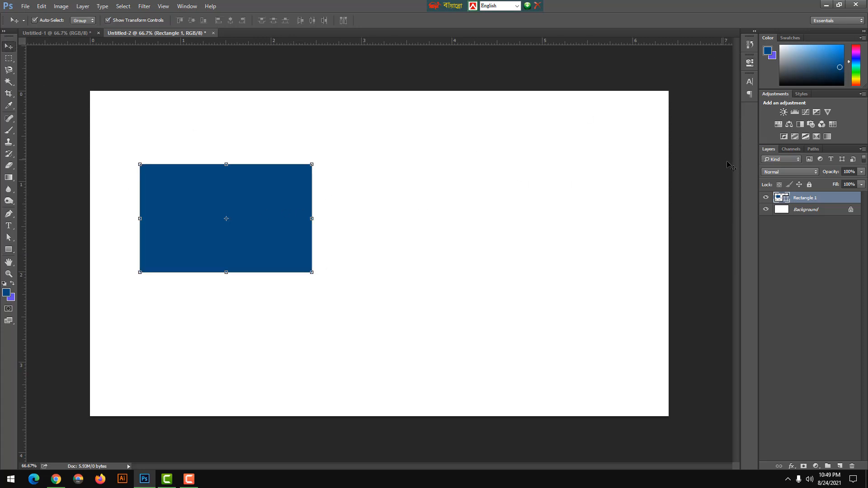
{"action": "double_click", "coordinate": [788, 202]}
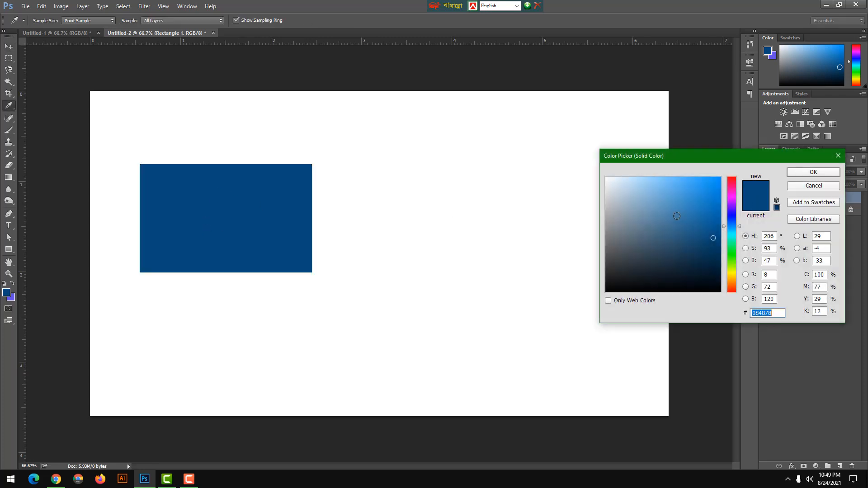
{"action": "type", "text": "ffffff"}
{"action": "left_click_drag", "start_coordinate": [649, 212], "coordinate": [603, 274]}
{"action": "left_click_drag", "start_coordinate": [655, 251], "coordinate": [745, 202]}
{"action": "left_click", "coordinate": [734, 283]}
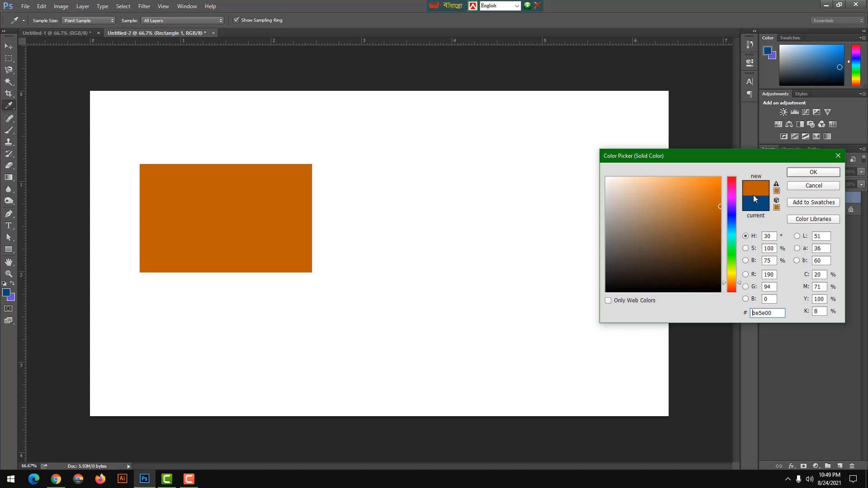
{"action": "left_click", "coordinate": [796, 173]}
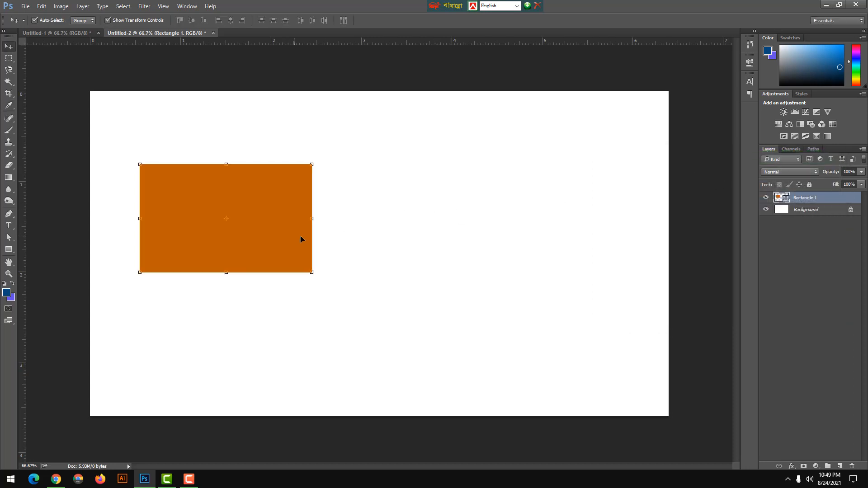
Change the rectangle's fill to a bright pink swatch using the Rectangle Tool's fill option.
{"action": "left_click", "coordinate": [9, 250]}
{"action": "right_click", "coordinate": [9, 250]}
{"action": "left_click", "coordinate": [9, 250]}
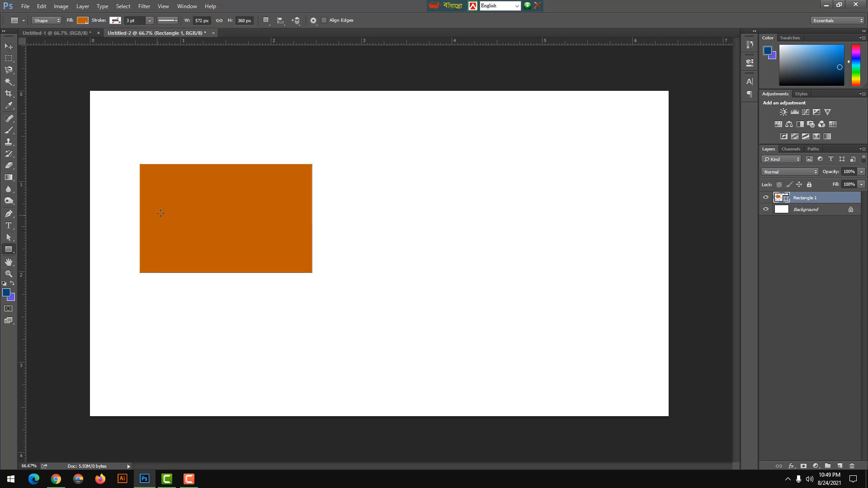
{"action": "left_click", "coordinate": [82, 20]}
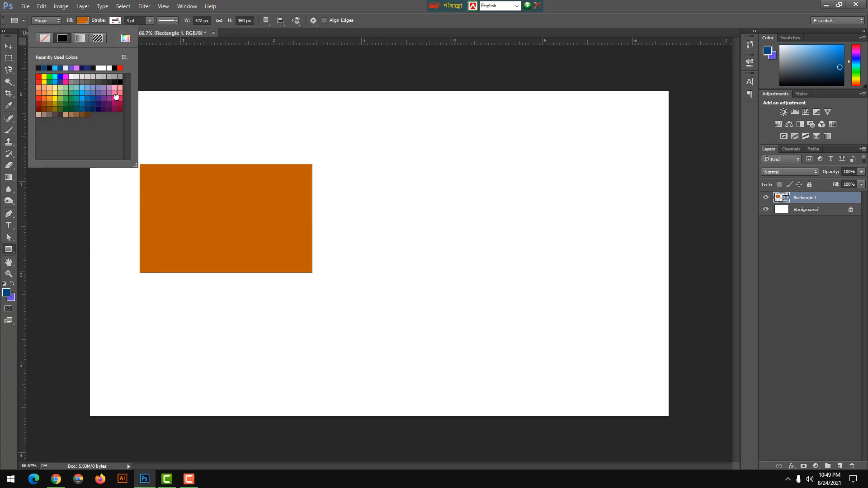
{"action": "left_click", "coordinate": [116, 98]}
Add a black stroke around the pink rectangle.
{"action": "left_click", "coordinate": [115, 20]}
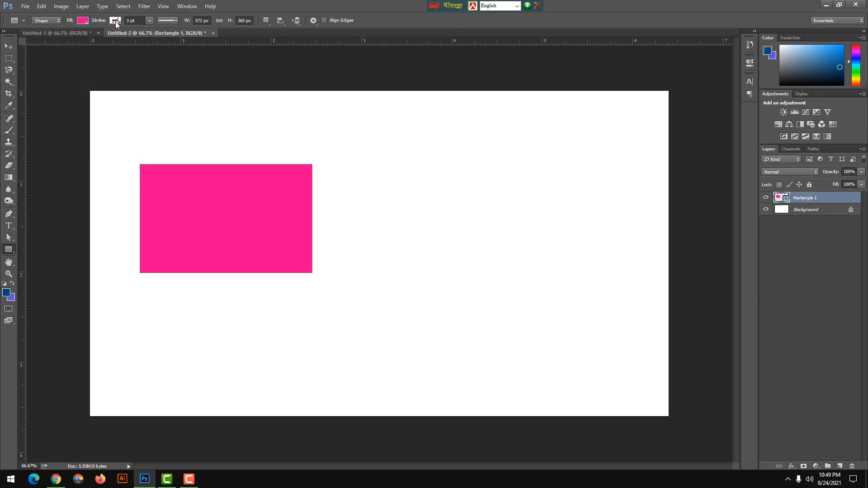
{"action": "left_click", "coordinate": [116, 22]}
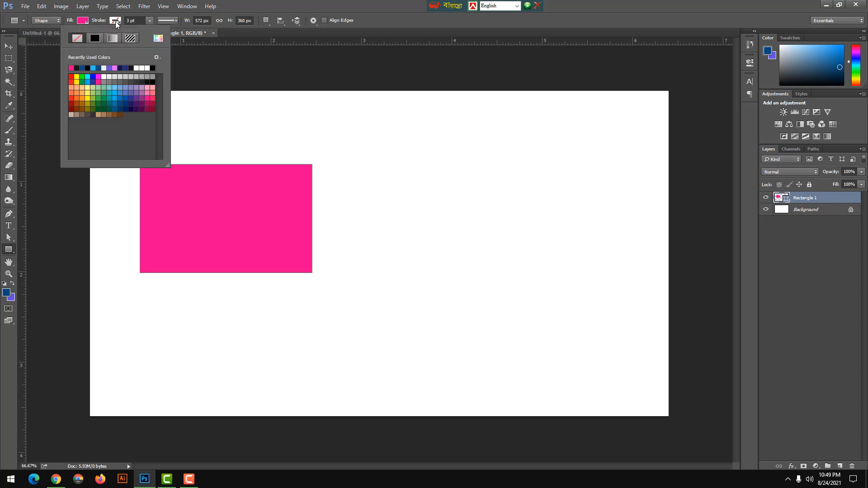
{"action": "left_click", "coordinate": [89, 68]}
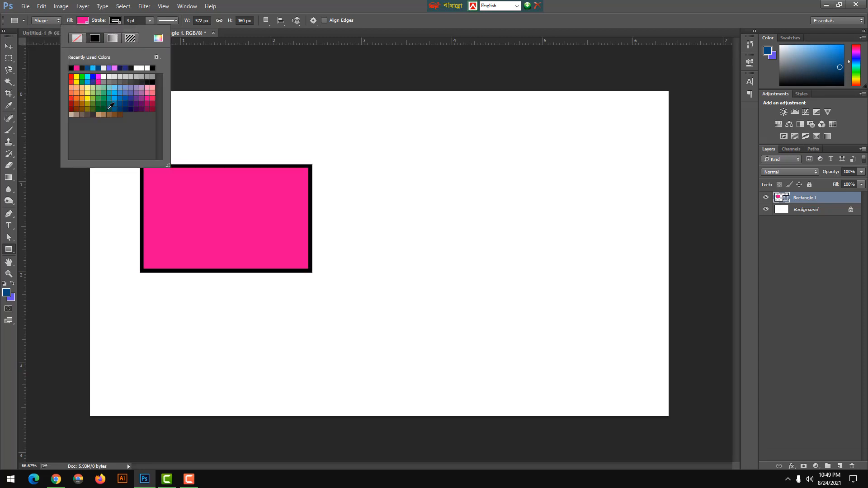
{"action": "left_click", "coordinate": [9, 46]}
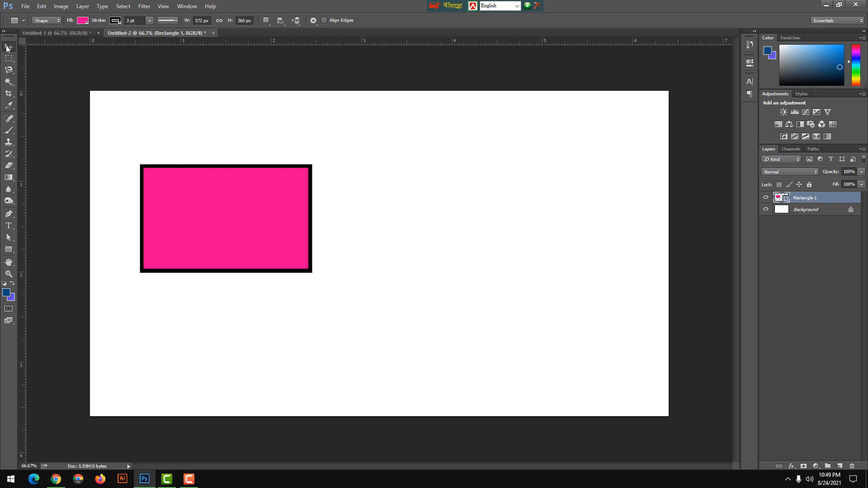
{"action": "left_click", "coordinate": [8, 47]}
Draw a closed, slightly skewed four-sided shape of about 469 by 291 px beside the rectangle with the Pen Tool.
{"action": "left_click", "coordinate": [8, 217]}
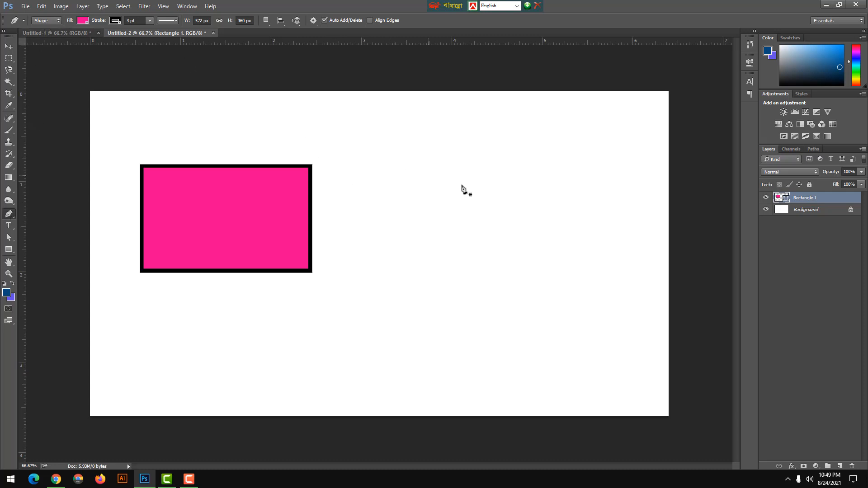
{"action": "left_click", "coordinate": [386, 164]}
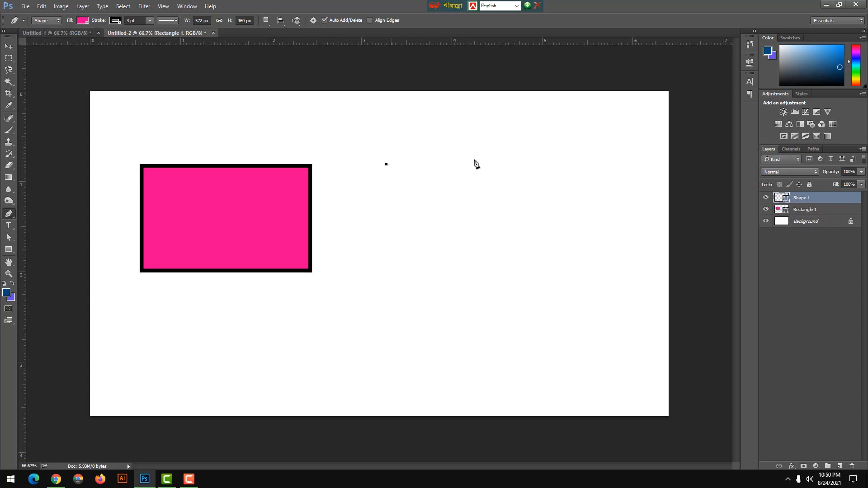
{"action": "left_click", "coordinate": [521, 157]}
{"action": "left_click", "coordinate": [528, 222]}
{"action": "left_click", "coordinate": [397, 244]}
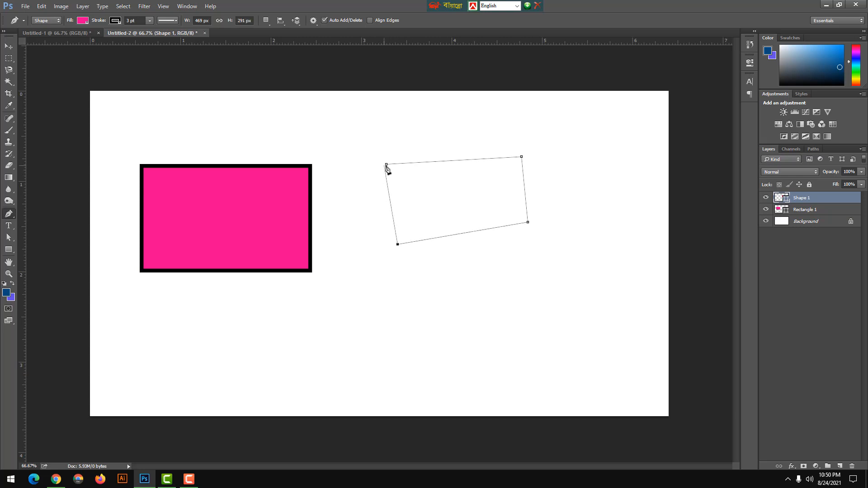
{"action": "left_click", "coordinate": [386, 164]}
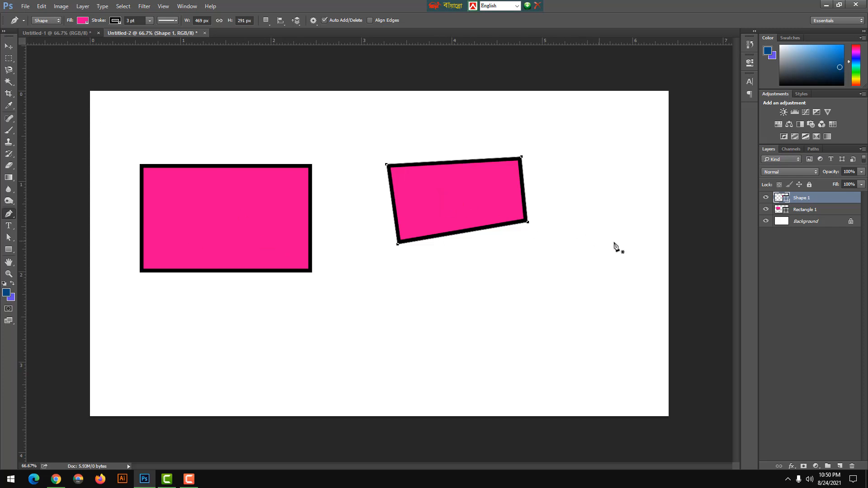
Change the fill of the skewed four-sided shape to a strong blue.
{"action": "double_click", "coordinate": [786, 201]}
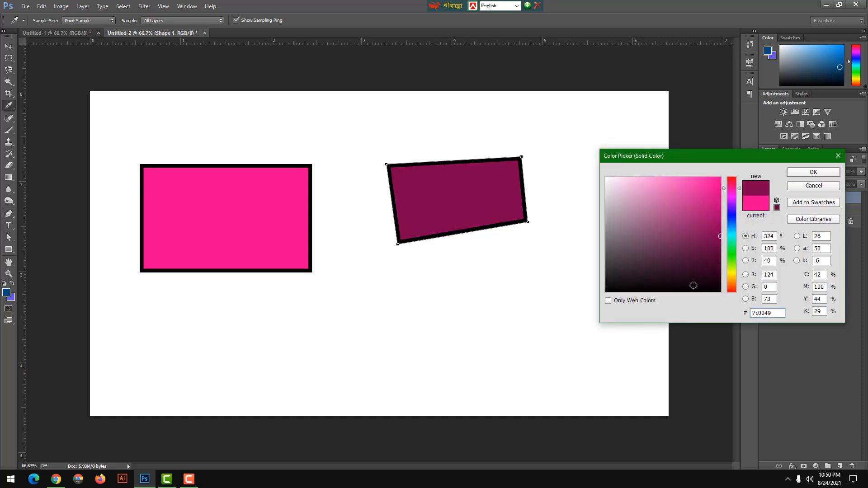
{"action": "left_click_drag", "start_coordinate": [701, 270], "coordinate": [724, 295]}
{"action": "left_click", "coordinate": [735, 222]}
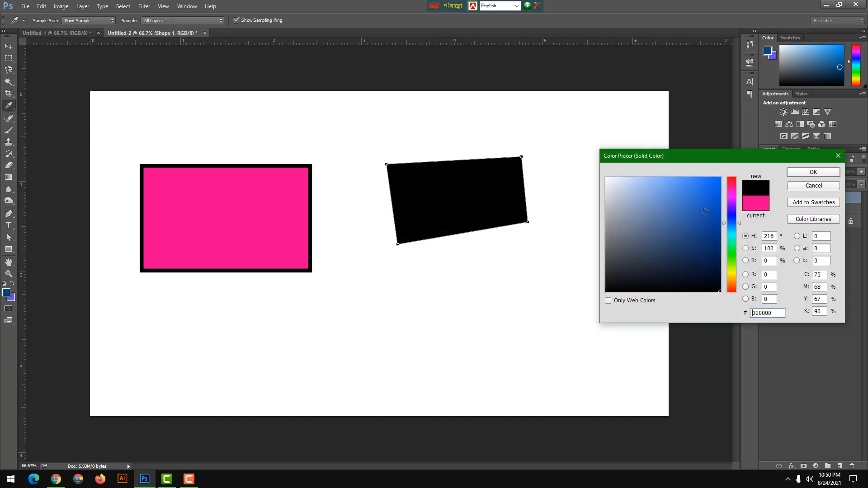
{"action": "left_click", "coordinate": [721, 199]}
{"action": "left_click", "coordinate": [804, 174]}
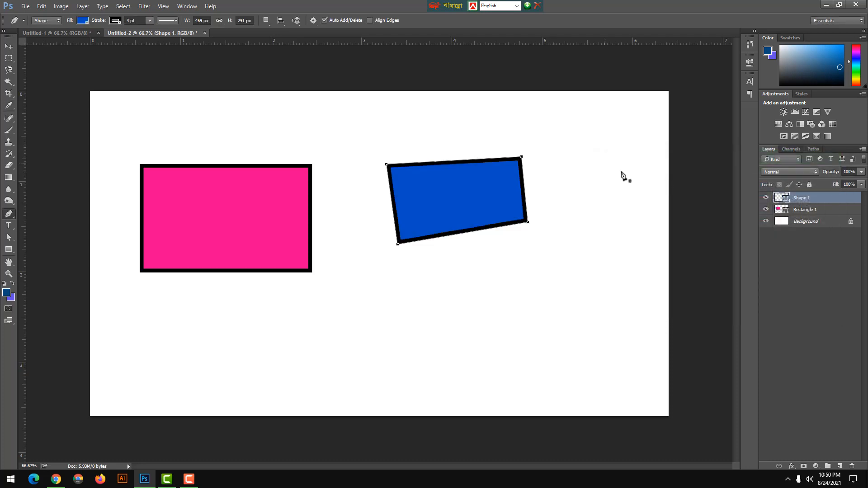
Change the skewed four-sided shape's fill to orange and its stroke color to dark blue.
{"action": "left_click", "coordinate": [83, 20]}
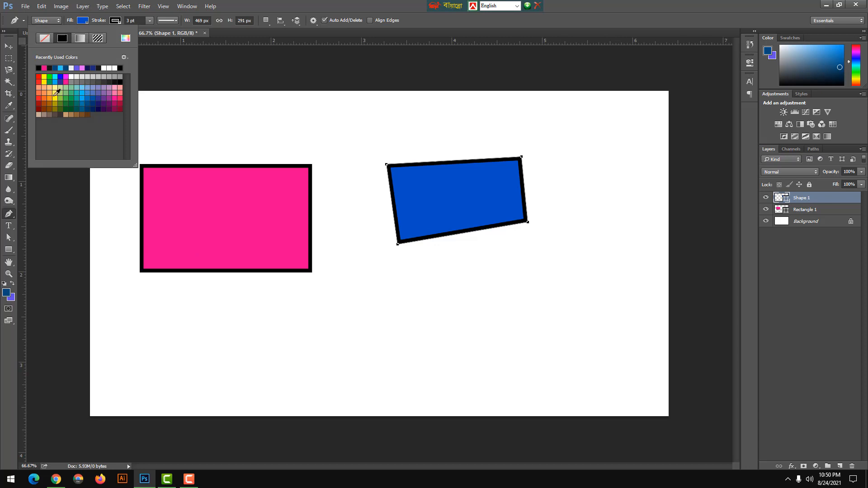
{"action": "left_click", "coordinate": [48, 94]}
{"action": "left_click", "coordinate": [116, 21]}
{"action": "left_click", "coordinate": [115, 21]}
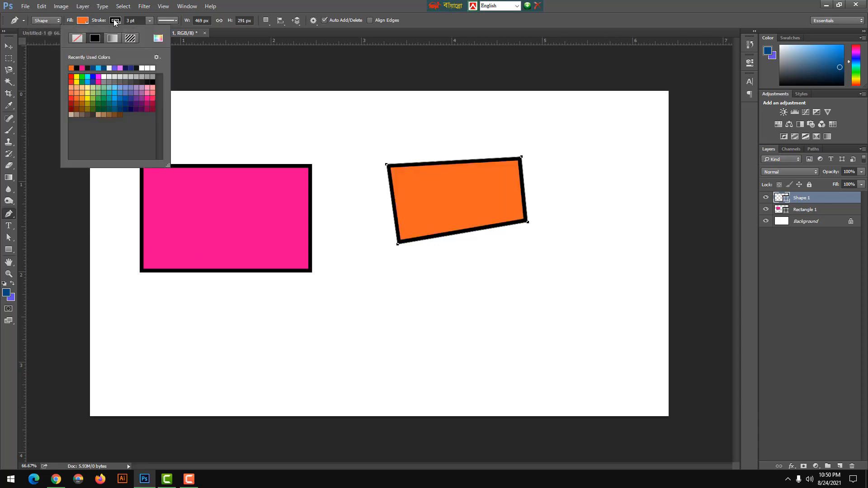
{"action": "left_click", "coordinate": [131, 92]}
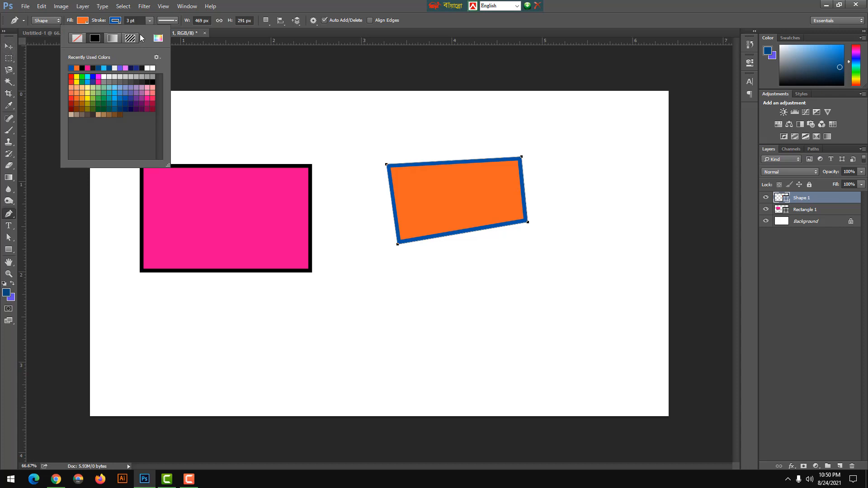
Try the dashed and dotted stroke styles on the orange shape and restore the solid line.
{"action": "left_click", "coordinate": [174, 21]}
{"action": "left_click", "coordinate": [174, 20]}
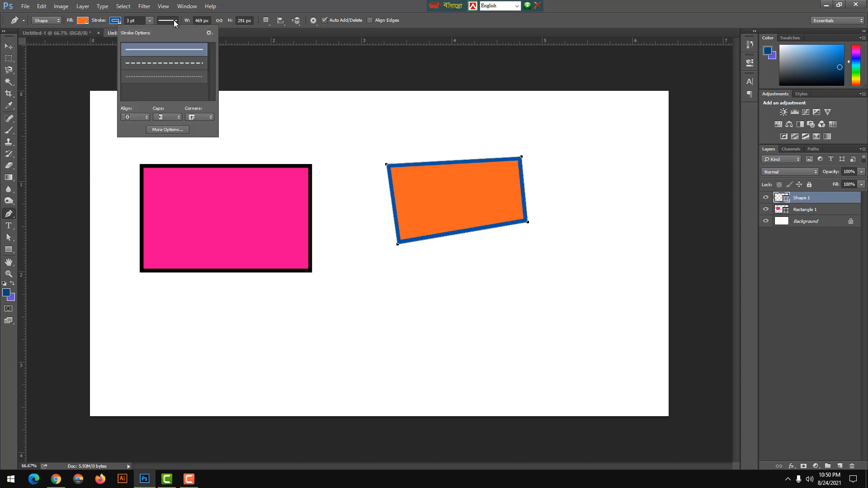
{"action": "left_click", "coordinate": [163, 66]}
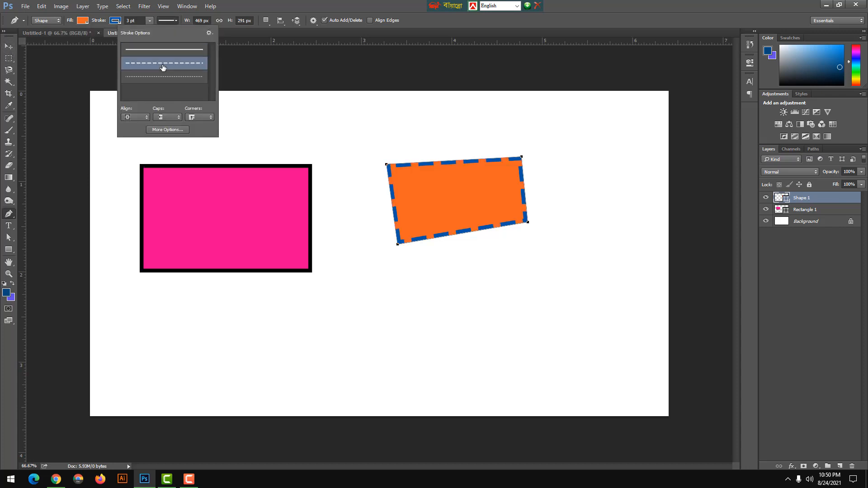
{"action": "left_click", "coordinate": [162, 76]}
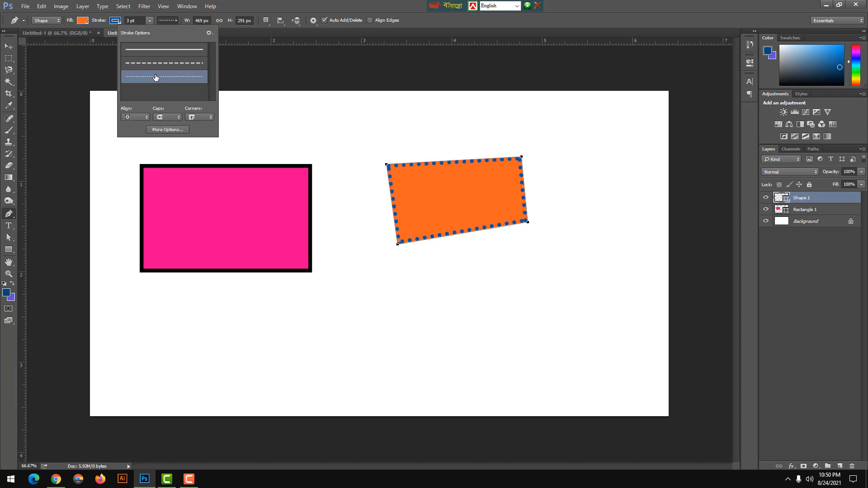
{"action": "left_click", "coordinate": [154, 50]}
{"action": "key", "text": "Return"}
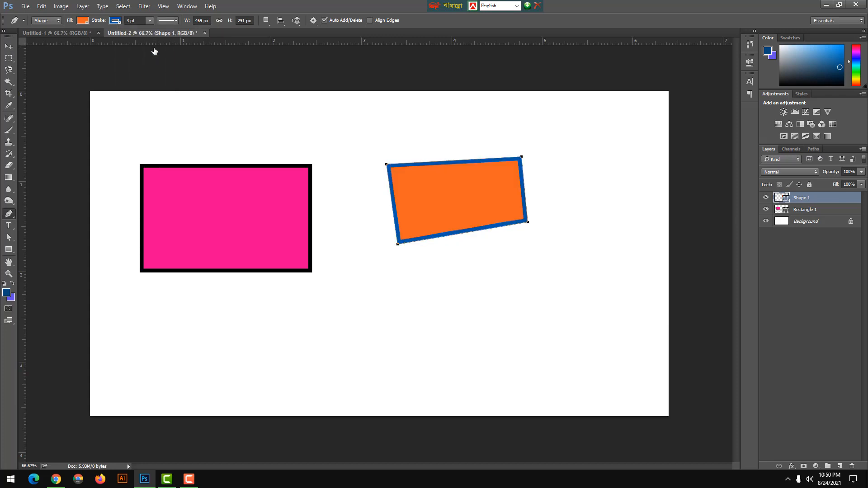
Draw a closed, partly curved zigzag shape of about 385 by 265 px below the orange shape with the Pen Tool and move it slightly up and left.
{"action": "right_click", "coordinate": [14, 221]}
{"action": "left_click", "coordinate": [38, 213]}
{"action": "left_click", "coordinate": [418, 321]}
{"action": "left_click", "coordinate": [466, 278]}
{"action": "left_click_drag", "start_coordinate": [486, 347], "coordinate": [380, 334]}
{"action": "left_click", "coordinate": [447, 309]}
{"action": "left_click", "coordinate": [397, 358]}
{"action": "left_click", "coordinate": [407, 280]}
{"action": "left_click", "coordinate": [418, 322]}
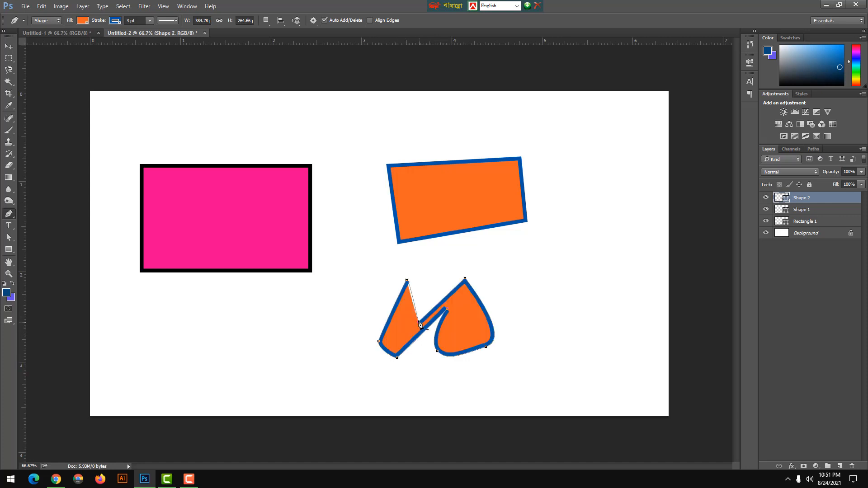
{"action": "left_click", "coordinate": [8, 47]}
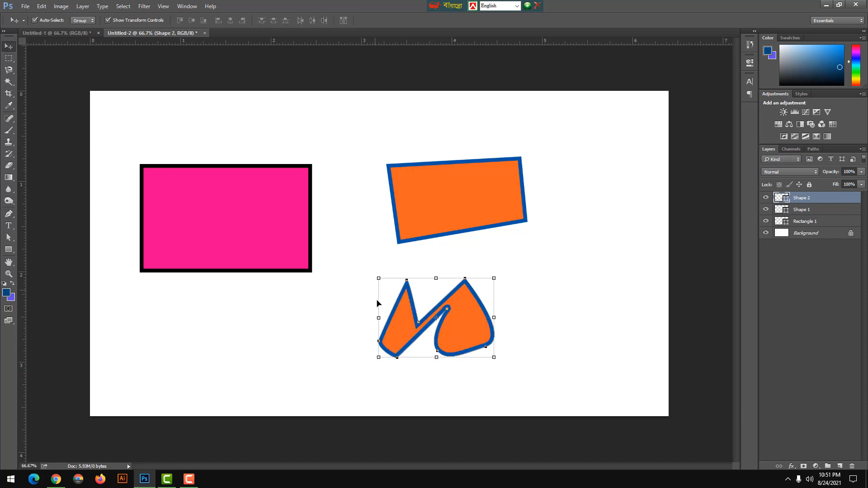
{"action": "left_click_drag", "start_coordinate": [404, 333], "coordinate": [373, 318]}
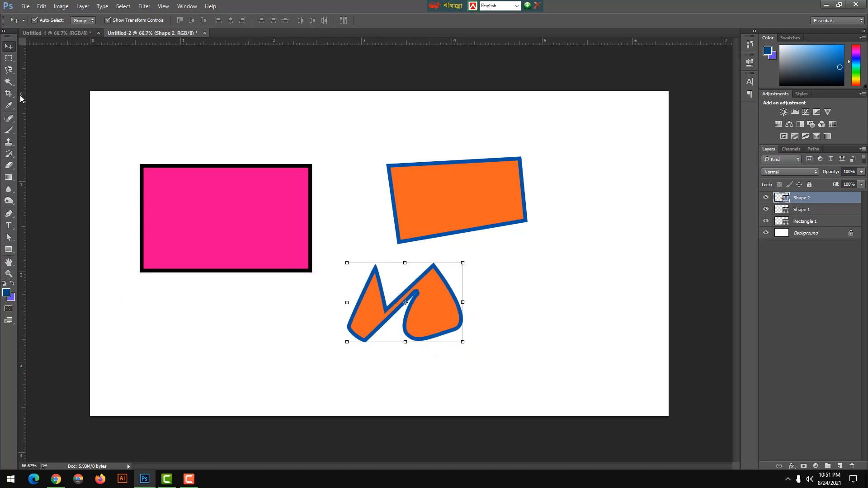
Draw a large closed, looping curved shape of about 603 by 615 px near the canvas's right edge with the Pen Tool.
{"action": "left_click", "coordinate": [8, 213]}
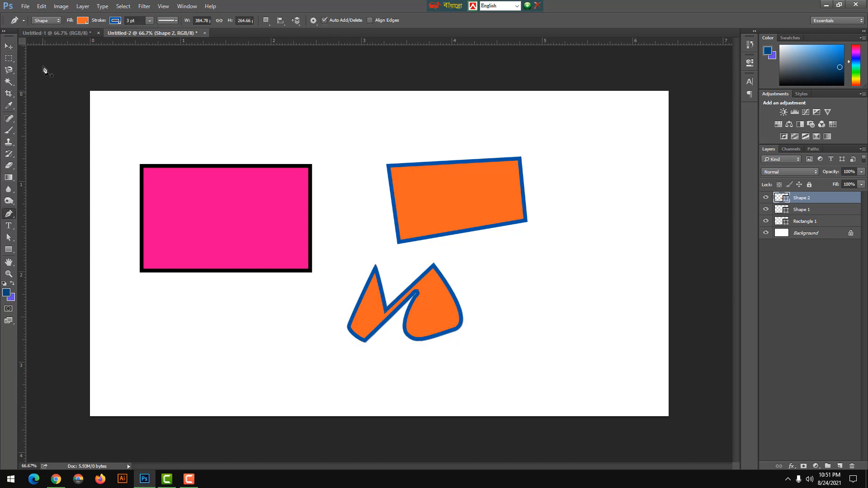
{"action": "left_click", "coordinate": [518, 277]}
{"action": "left_click", "coordinate": [579, 183]}
{"action": "left_click", "coordinate": [650, 276]}
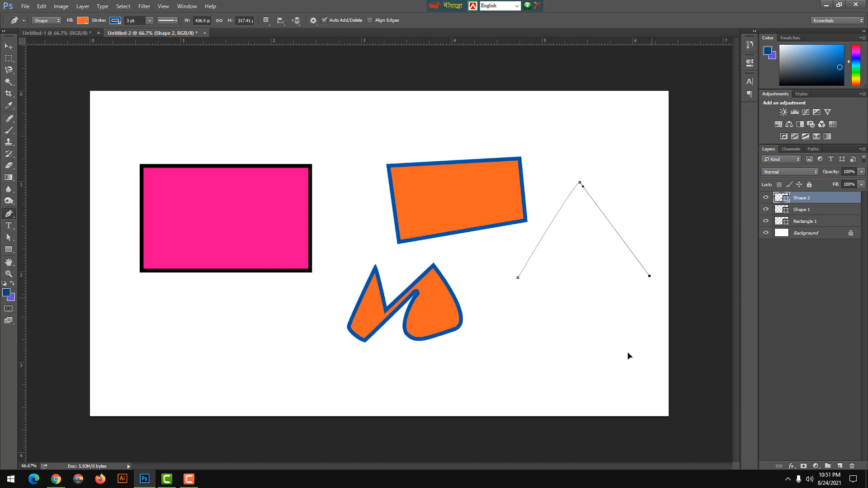
{"action": "left_click_drag", "start_coordinate": [628, 352], "coordinate": [526, 300]}
{"action": "left_click_drag", "start_coordinate": [603, 253], "coordinate": [606, 237]}
{"action": "left_click_drag", "start_coordinate": [584, 200], "coordinate": [574, 214]}
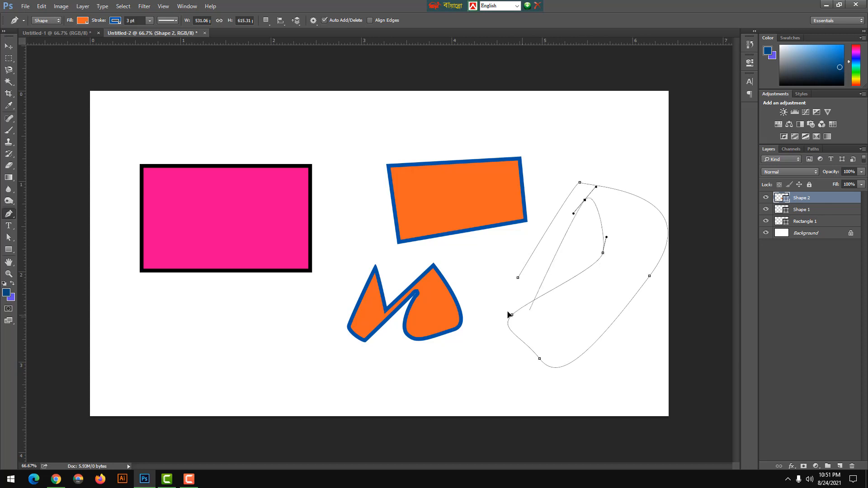
{"action": "left_click", "coordinate": [486, 288]}
{"action": "left_click", "coordinate": [518, 278]}
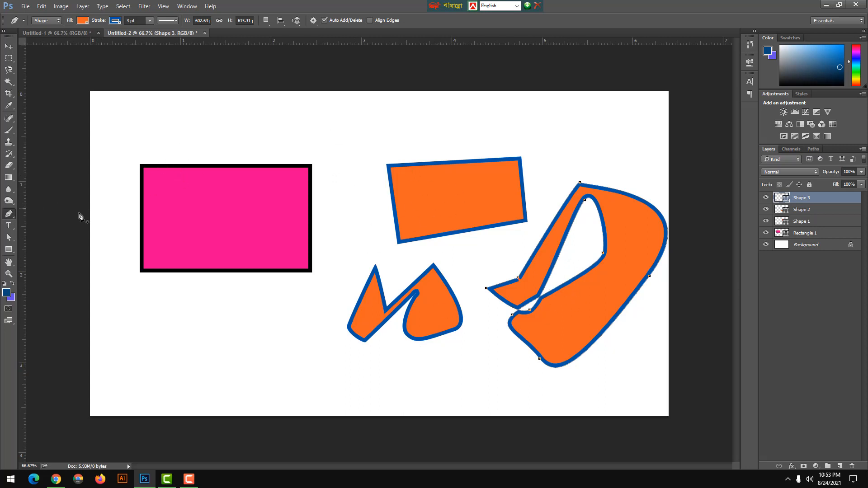
Switch the Pen Tool from Shape to Path mode.
{"action": "right_click", "coordinate": [11, 216]}
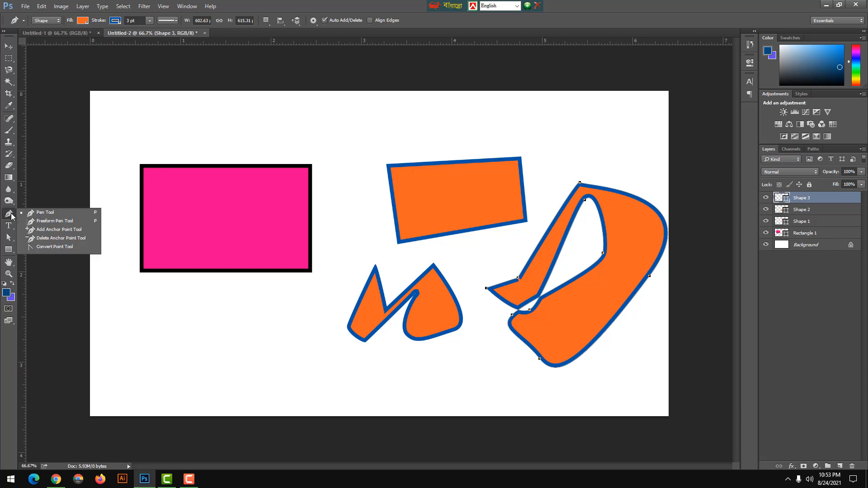
{"action": "left_click", "coordinate": [47, 212]}
{"action": "left_click", "coordinate": [47, 23]}
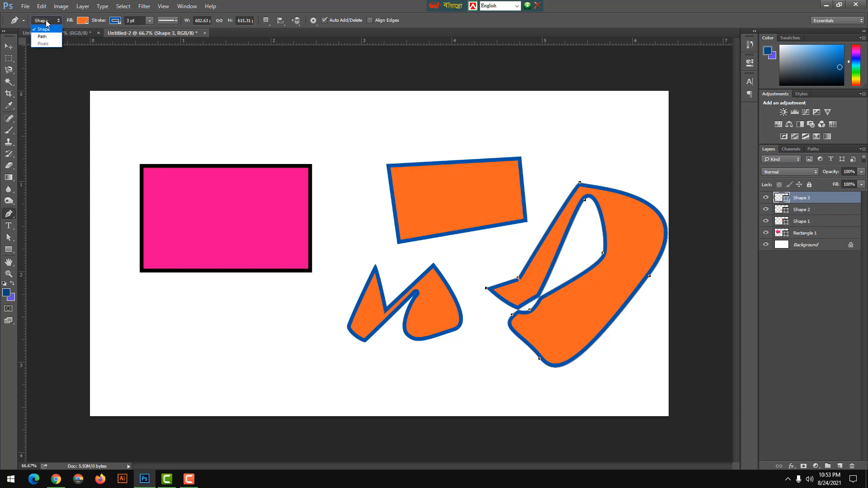
{"action": "left_click", "coordinate": [47, 37]}
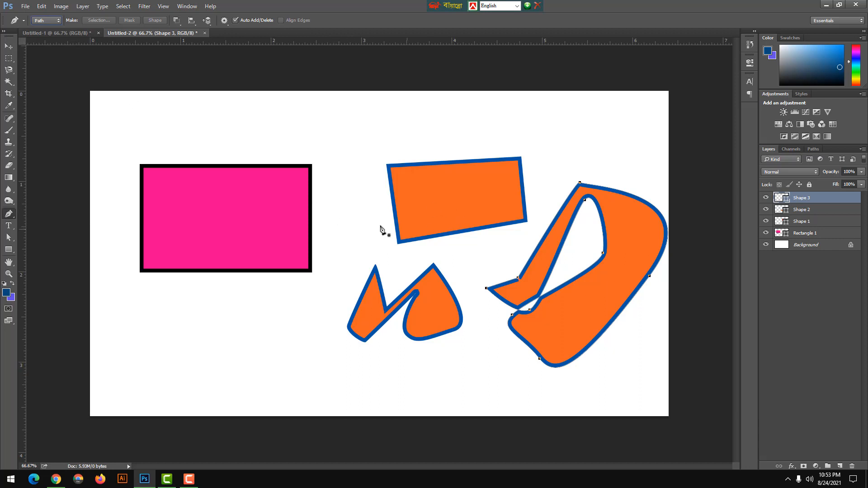
Delete the three pen shape layers and the Rectangle 1 layer, leaving only the Background.
{"action": "left_click", "coordinate": [804, 233], "text": "shift"}
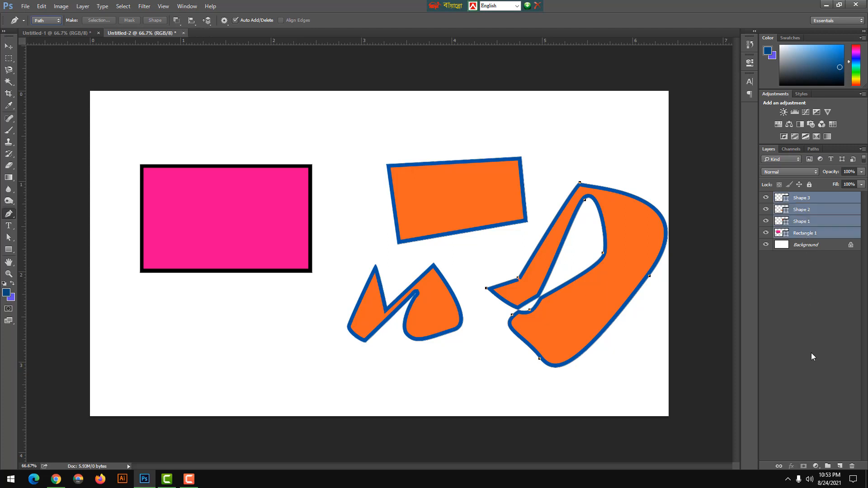
{"action": "left_click", "coordinate": [852, 466]}
{"action": "key", "text": "Return"}
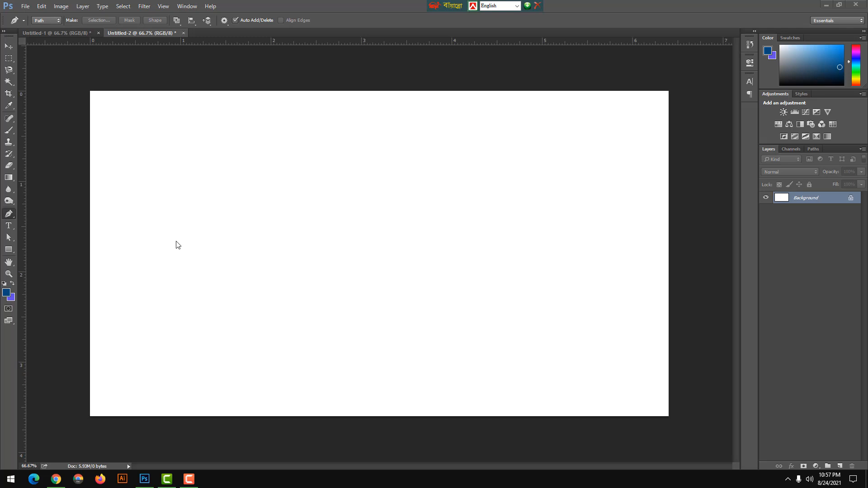
Draw a closed four-sided path with a slanted left side in the upper-left part of the canvas with the Pen Tool.
{"action": "left_click", "coordinate": [10, 219]}
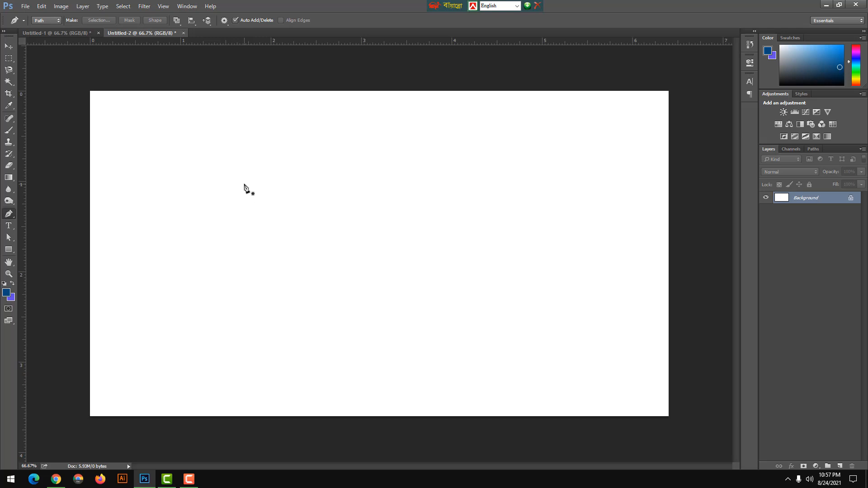
{"action": "left_click", "coordinate": [209, 159]}
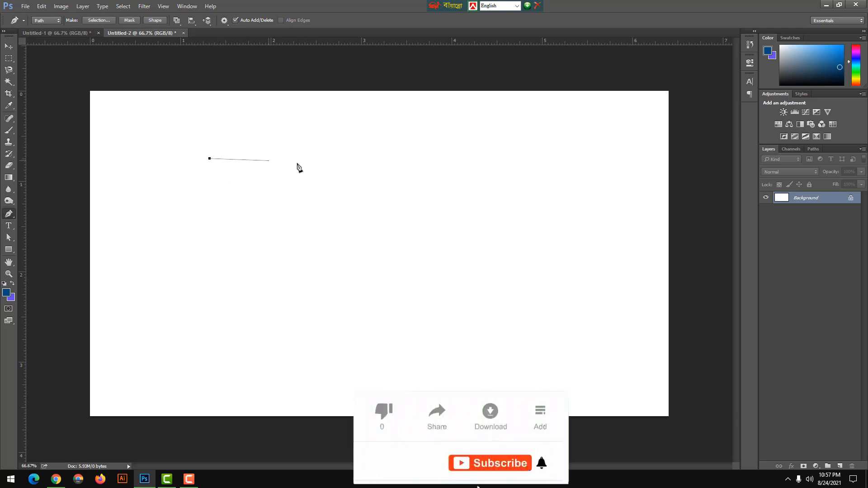
{"action": "left_click", "coordinate": [335, 159]}
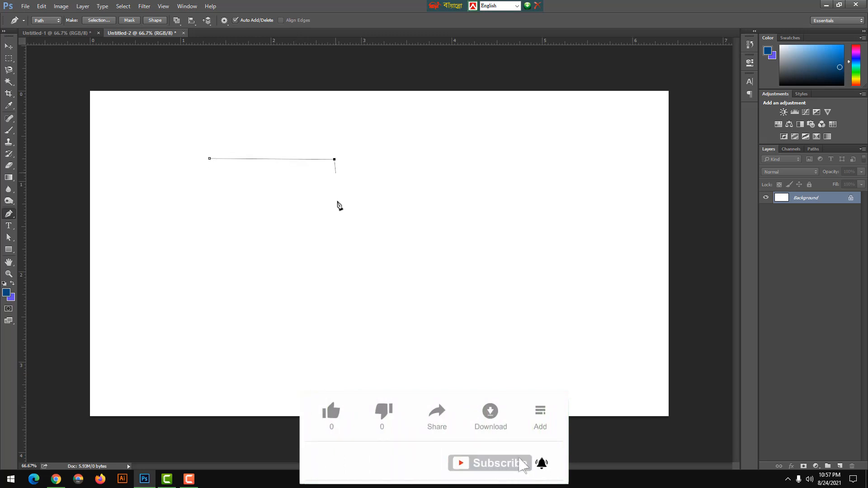
{"action": "left_click", "coordinate": [337, 221]}
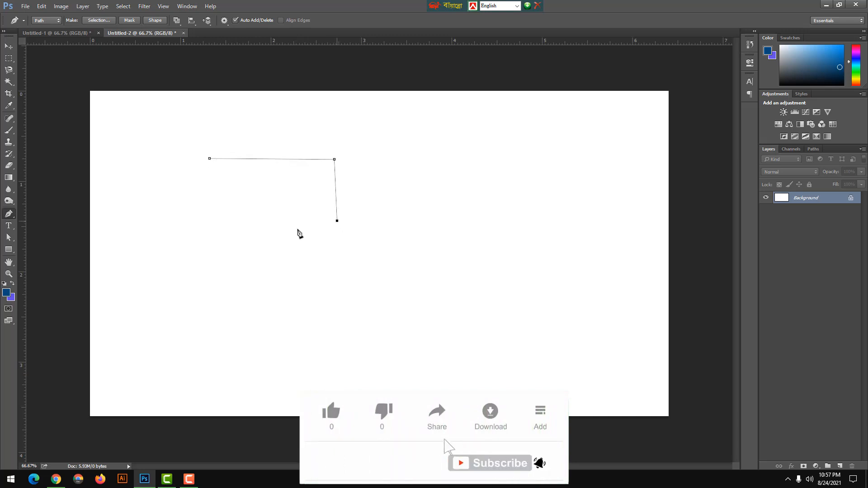
{"action": "left_click", "coordinate": [238, 220]}
{"action": "left_click", "coordinate": [210, 159]}
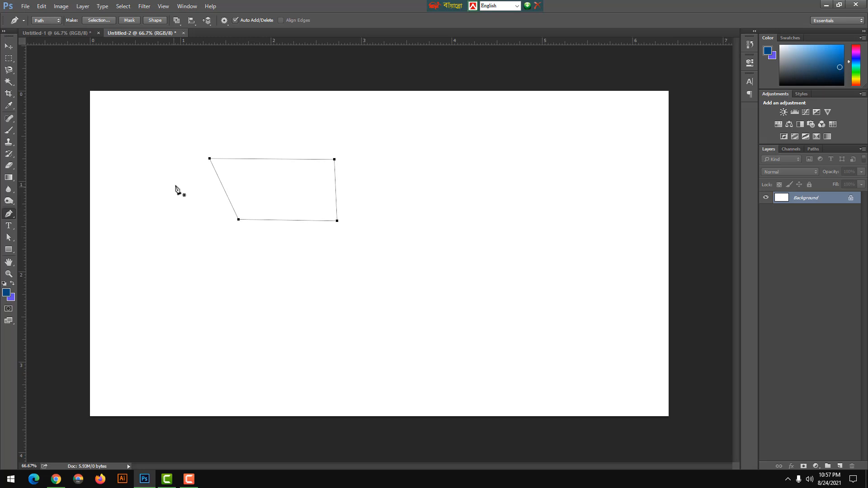
Try Make Selection on the four-sided path as a new anti-aliased selection with 0 pixels feather, and return to the path.
{"action": "right_click", "coordinate": [256, 194]}
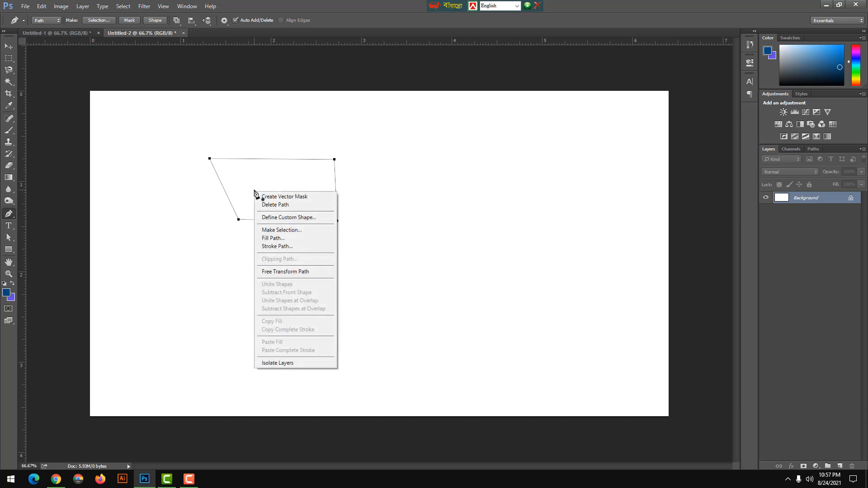
{"action": "left_click", "coordinate": [278, 230]}
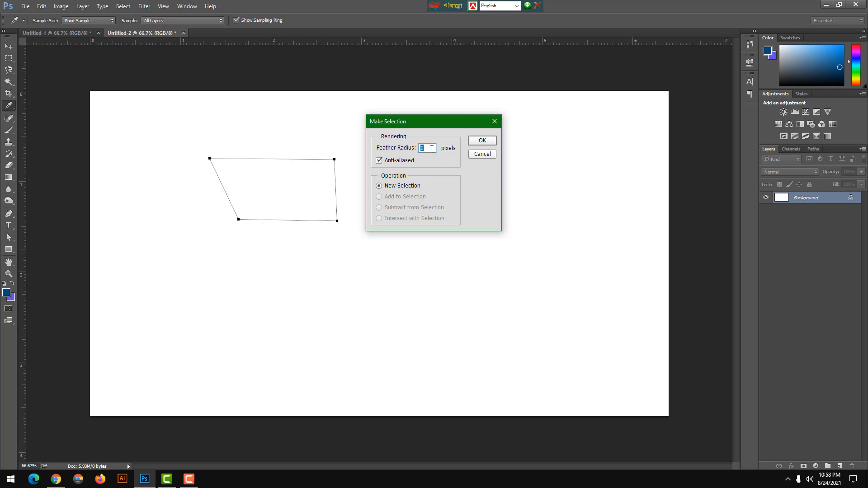
{"action": "left_click", "coordinate": [482, 141]}
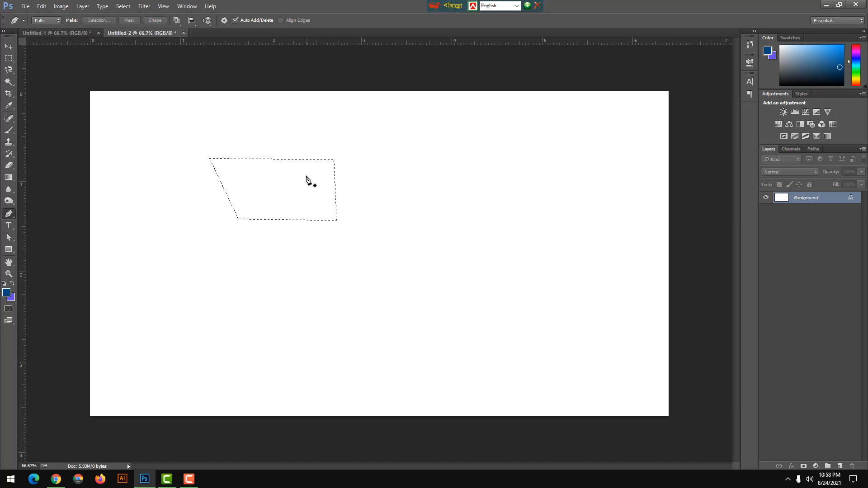
{"action": "key", "text": "ctrl+d"}
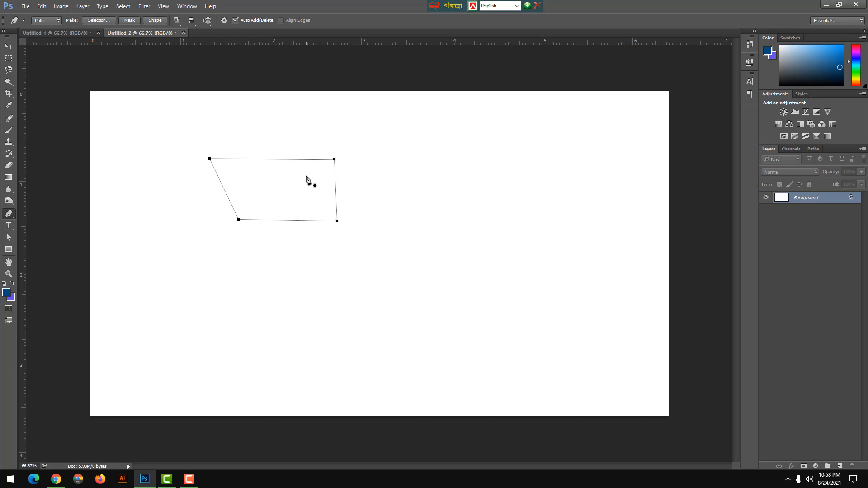
Convert the four-sided path directly into a selection without the Make Selection options.
{"action": "key", "text": "ctrl+Return"}
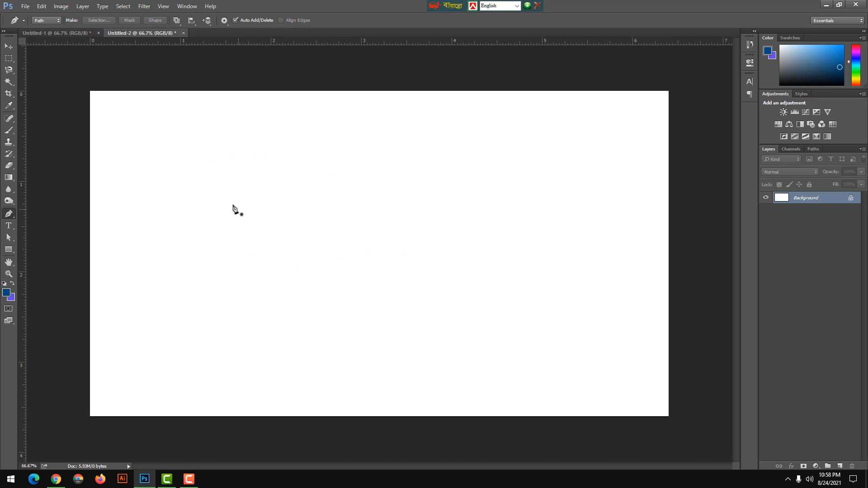
Draw a new closed four-sided path in the upper-left part of the canvas and convert it into a selection.
{"action": "left_click", "coordinate": [215, 166]}
{"action": "left_click", "coordinate": [323, 164]}
{"action": "left_click", "coordinate": [291, 254]}
{"action": "left_click", "coordinate": [217, 166]}
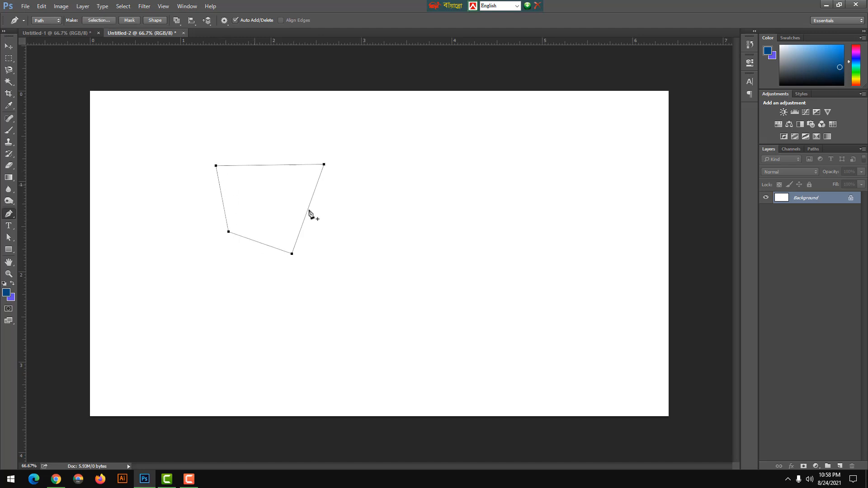
{"action": "key", "text": "ctrl+Return"}
Draw a large closed rounded path with curved segments on the right half of the canvas.
{"action": "left_click", "coordinate": [403, 156]}
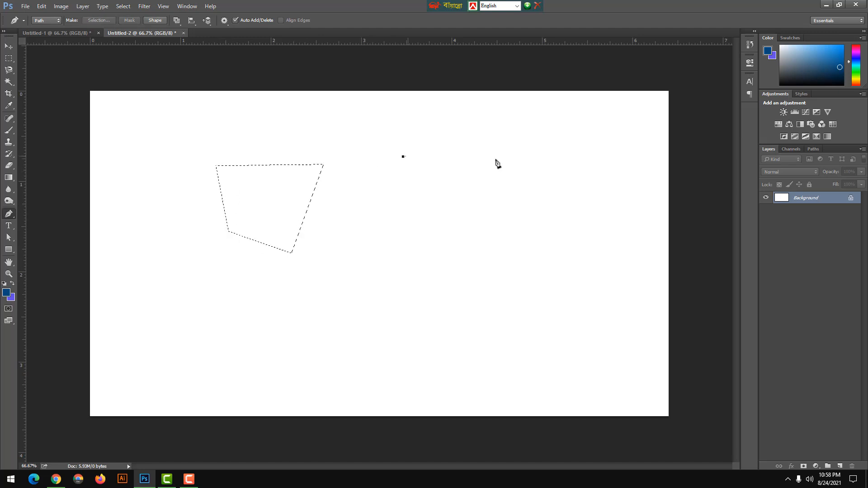
{"action": "left_click_drag", "start_coordinate": [559, 185], "coordinate": [588, 273]}
{"action": "left_click_drag", "start_coordinate": [510, 310], "coordinate": [469, 317]}
{"action": "left_click_drag", "start_coordinate": [394, 236], "coordinate": [401, 219]}
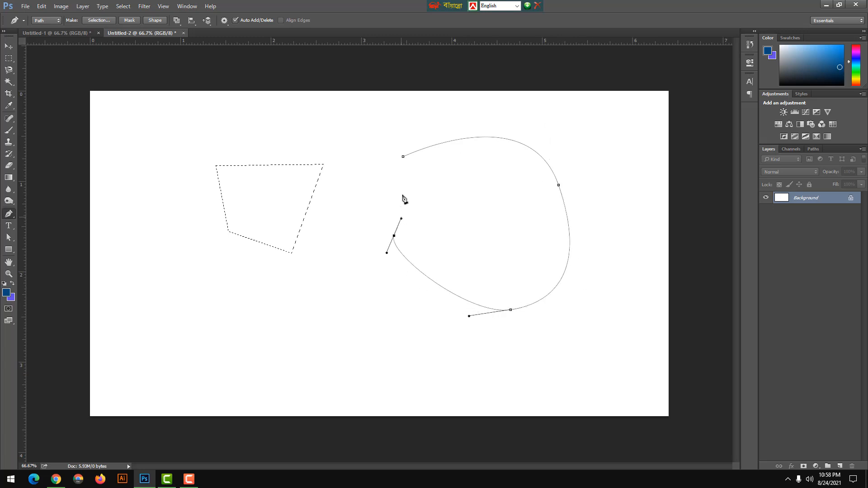
{"action": "left_click", "coordinate": [403, 156]}
Draw a closed, roughly circular path in the lower-left part of the canvas and convert both curved paths into a selection.
{"action": "left_click", "coordinate": [174, 301]}
{"action": "left_click_drag", "start_coordinate": [258, 284], "coordinate": [317, 303]}
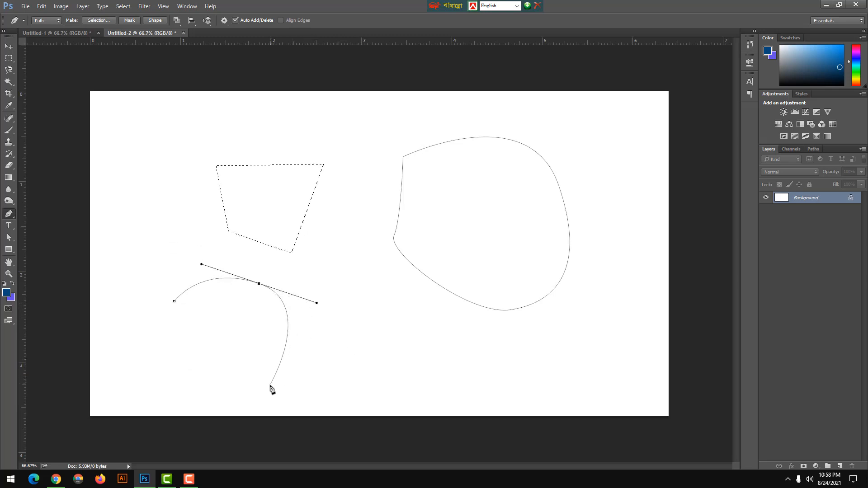
{"action": "left_click_drag", "start_coordinate": [269, 387], "coordinate": [227, 401]}
{"action": "left_click_drag", "start_coordinate": [163, 362], "coordinate": [158, 311]}
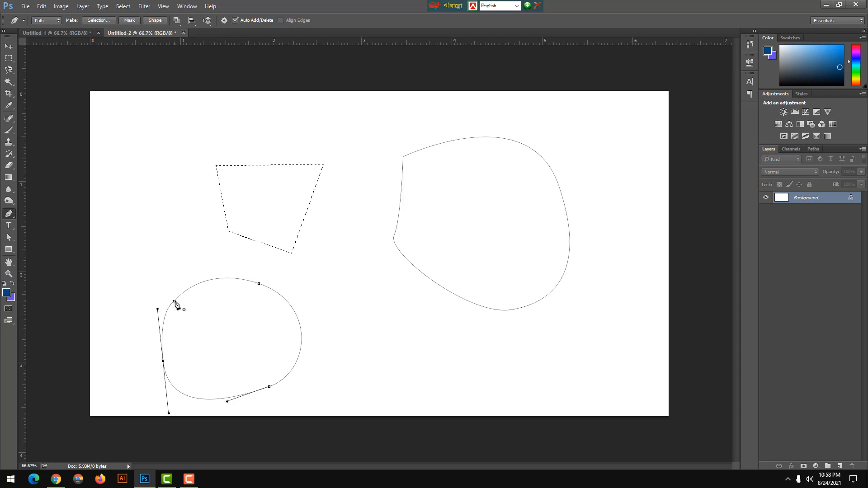
{"action": "left_click", "coordinate": [174, 302]}
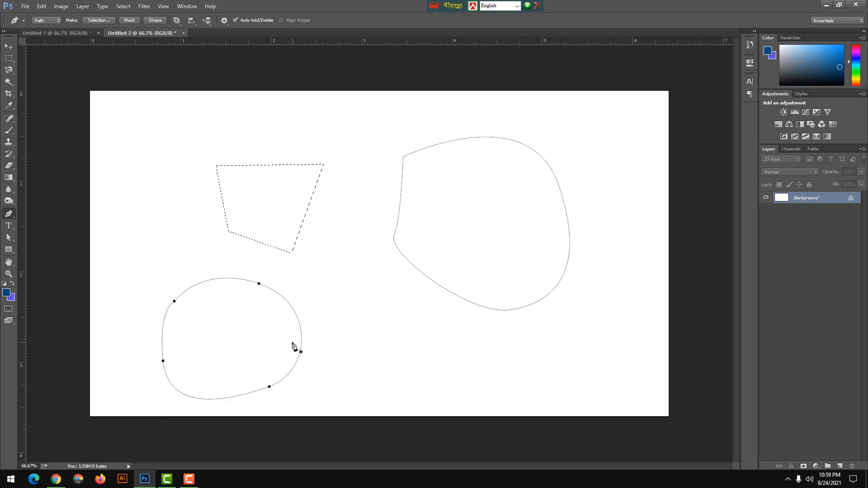
{"action": "key", "text": "ctrl+Return"}
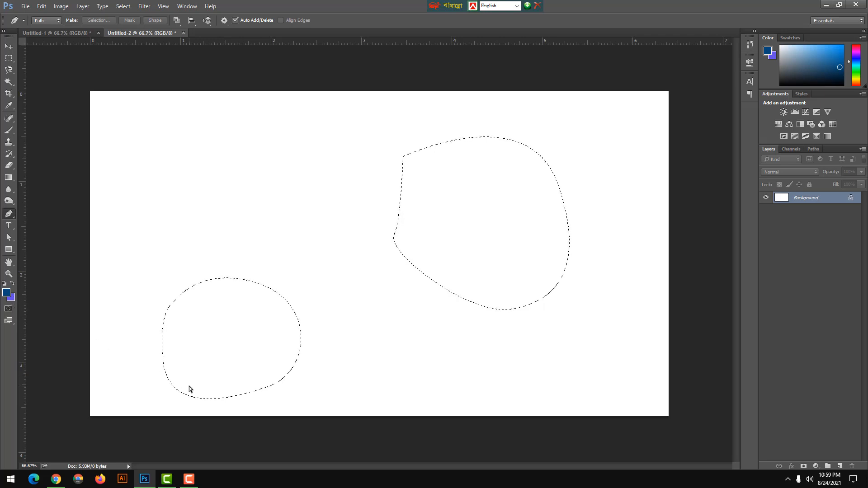
Fill the two curved selections with the background colour.
{"action": "key", "text": "ctrl+BackSpace"}
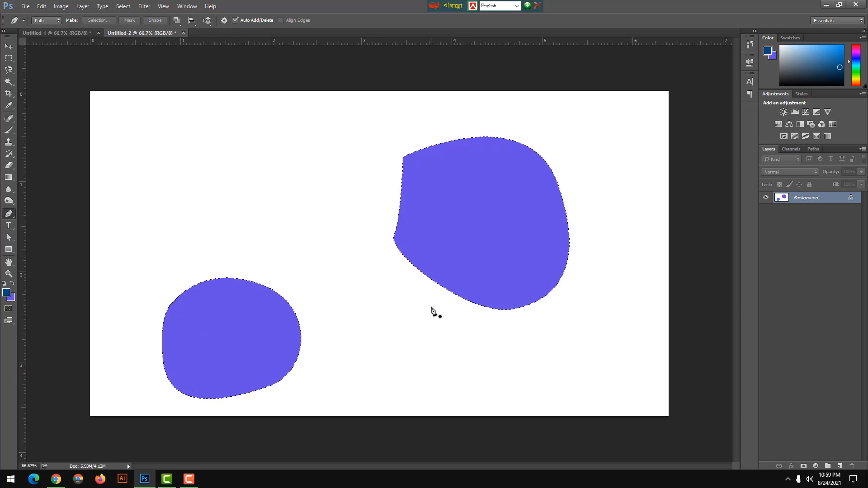
{"action": "key", "text": "ctrl+d"}
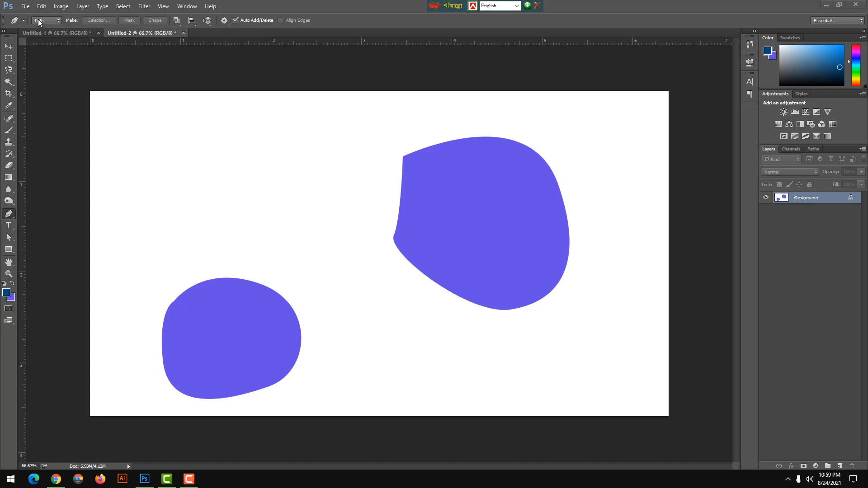
Draw a closed five-cornered path with straight segments and a notched side in the canvas's upper-left area using the Pen tool.
{"action": "left_click", "coordinate": [8, 215]}
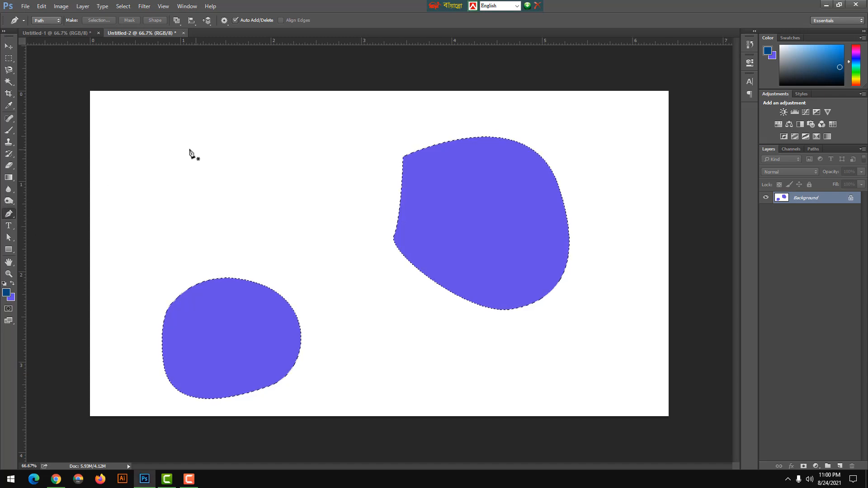
{"action": "left_click", "coordinate": [173, 143]}
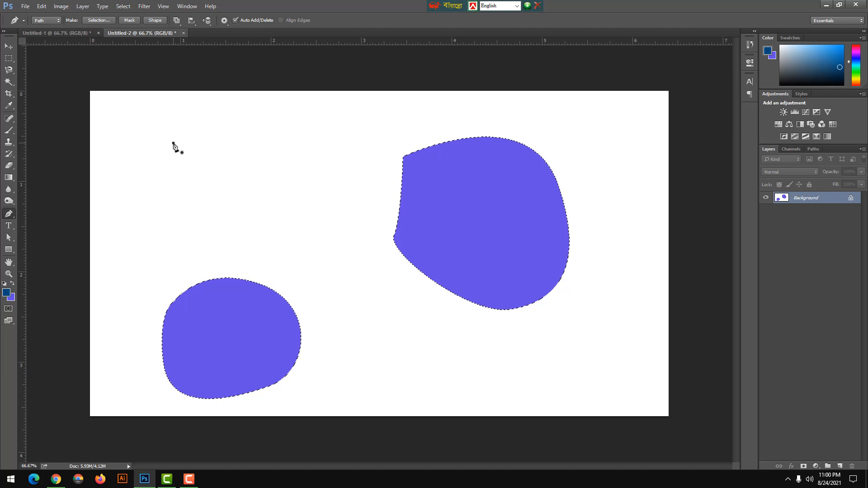
{"action": "left_click", "coordinate": [299, 137]}
{"action": "left_click", "coordinate": [282, 221]}
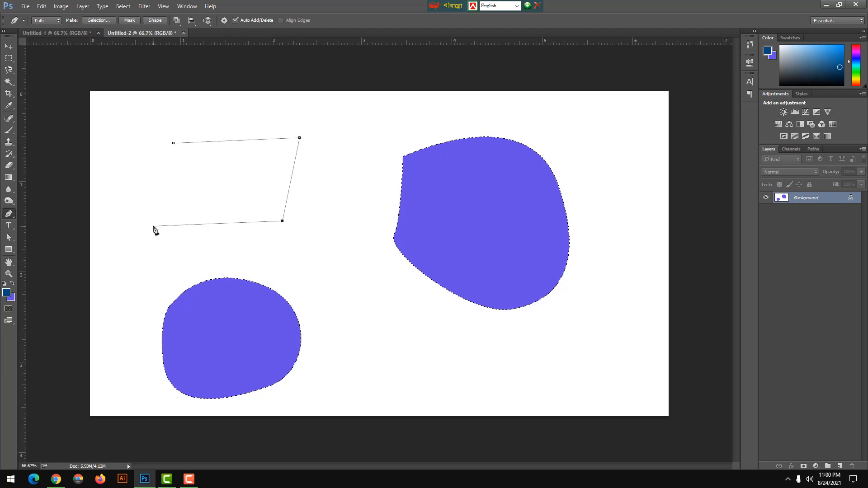
{"action": "left_click", "coordinate": [119, 210]}
{"action": "left_click", "coordinate": [200, 172]}
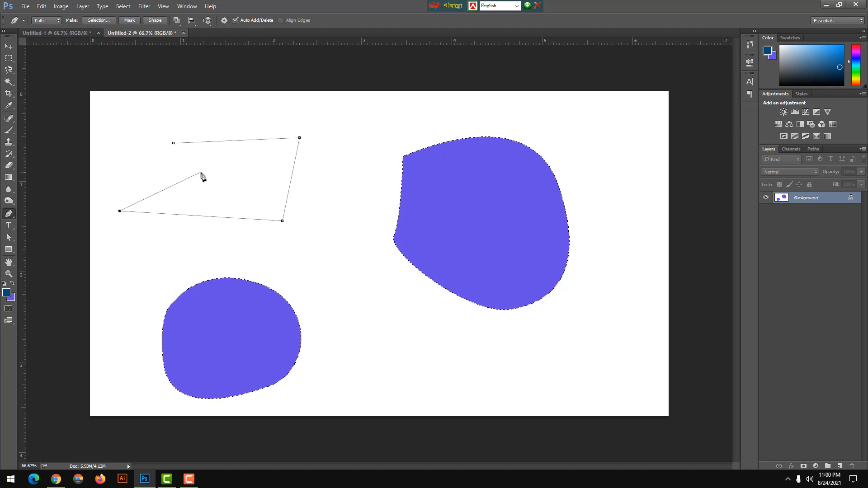
{"action": "left_click", "coordinate": [173, 143]}
Convert the notched path into a selection and fill it with the background colour.
{"action": "key", "text": "ctrl+Return"}
{"action": "key", "text": "ctrl+BackSpace"}
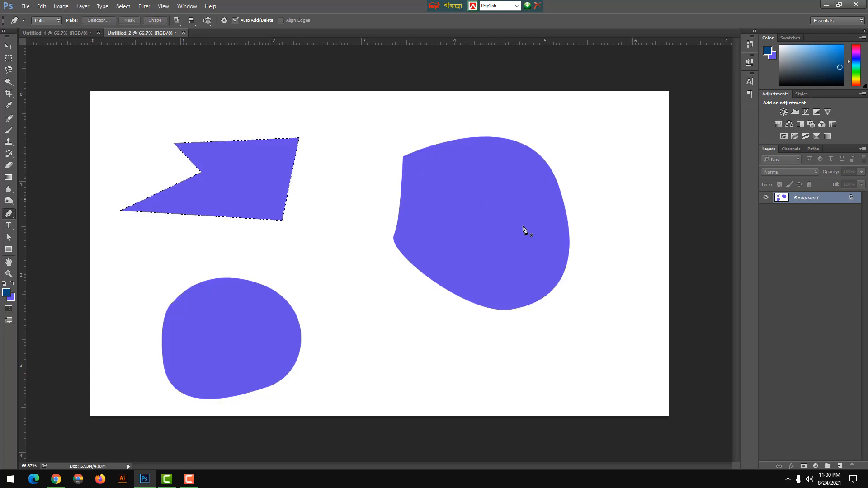
{"action": "key", "text": "ctrl+d"}
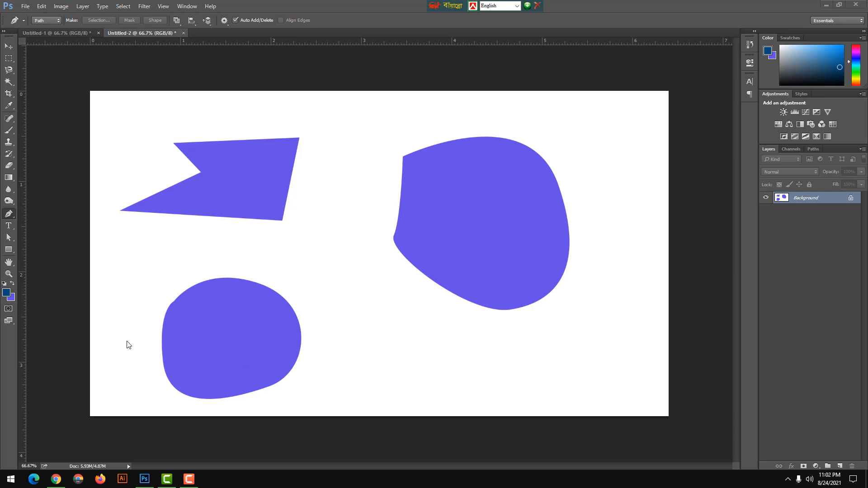
Draw an open path with a curved upper edge across the upper middle of the canvas and convert it into a selection.
{"action": "left_click", "coordinate": [10, 215]}
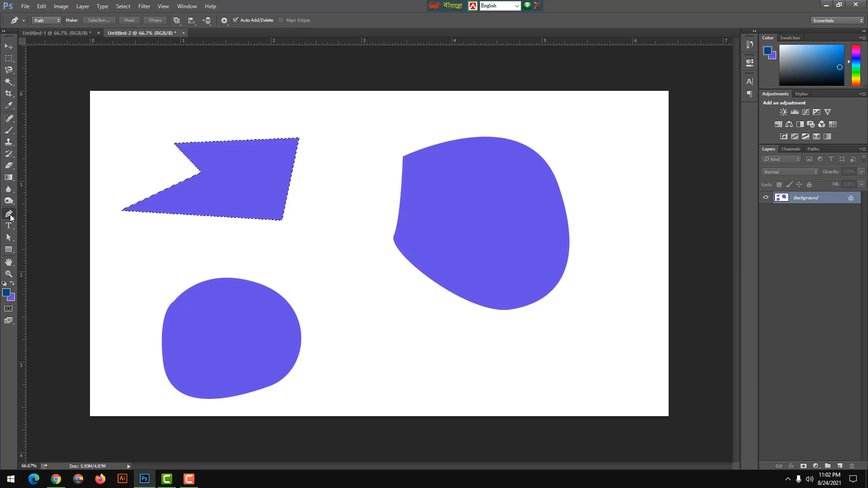
{"action": "right_click", "coordinate": [10, 215]}
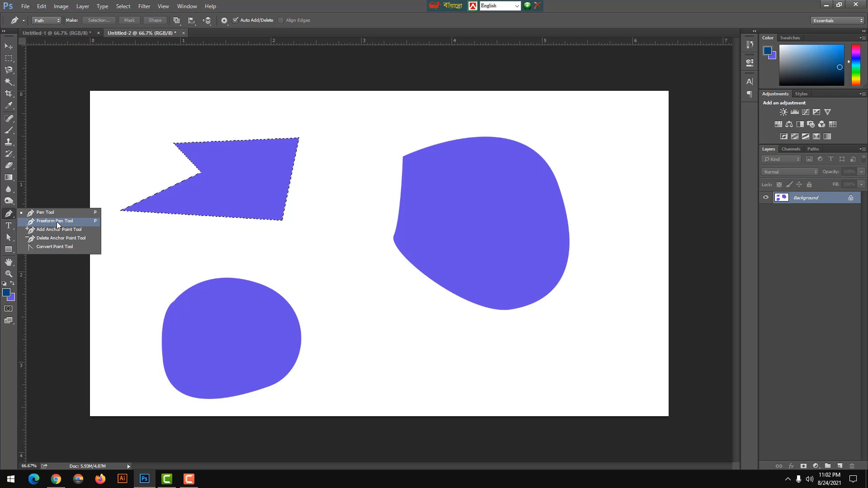
{"action": "left_click", "coordinate": [47, 213]}
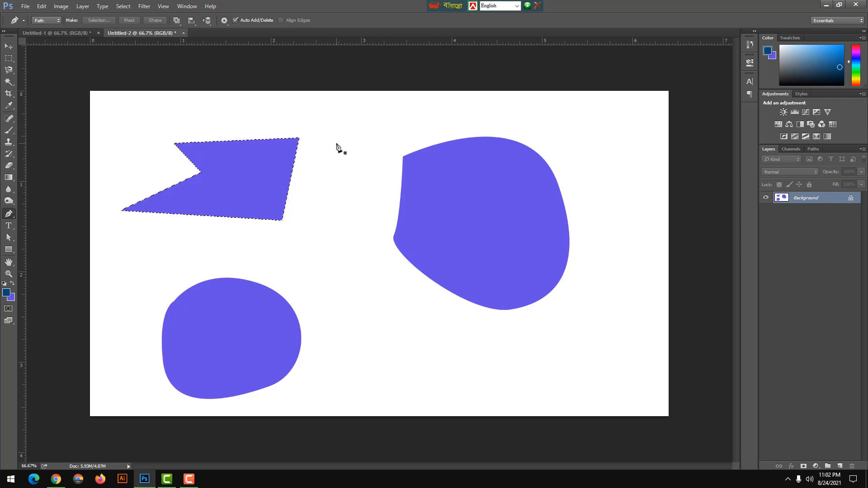
{"action": "left_click_drag", "start_coordinate": [333, 142], "coordinate": [458, 140]}
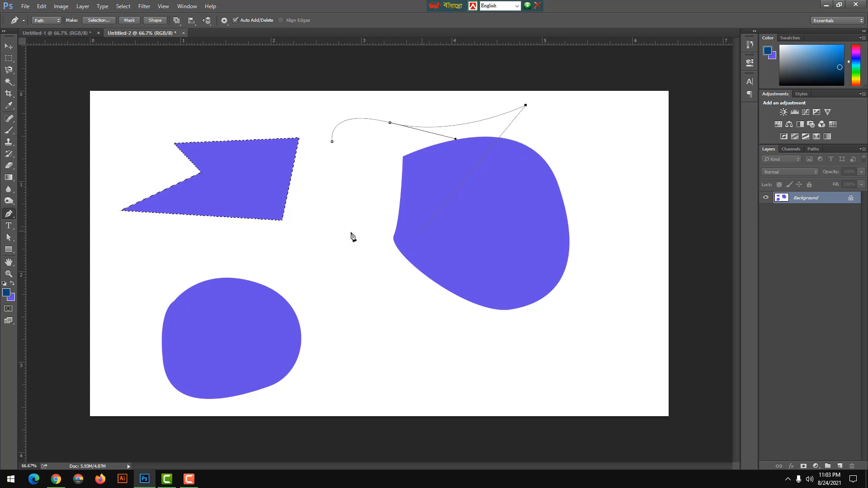
{"action": "left_click", "coordinate": [332, 220]}
{"action": "key", "text": "ctrl+d"}
{"action": "key", "text": "ctrl+Return"}
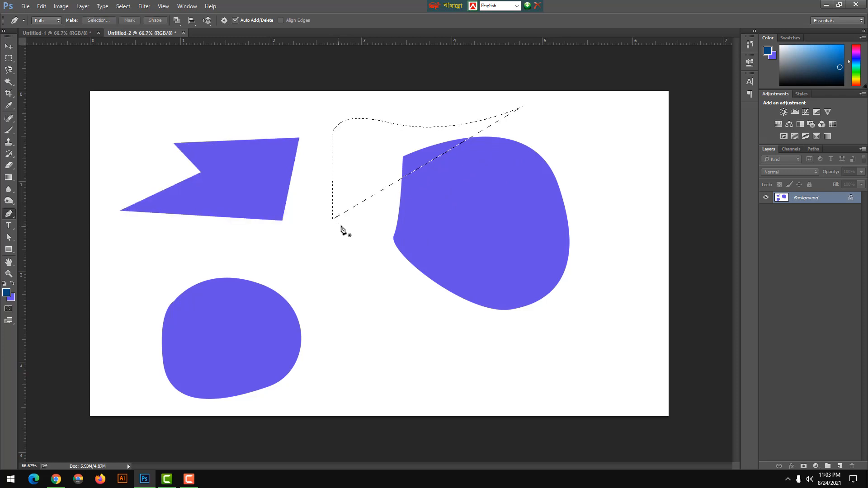
Draw a closed, roughly circular freehand path at the lower middle of the canvas with the Freeform Pen tool.
{"action": "right_click", "coordinate": [9, 215]}
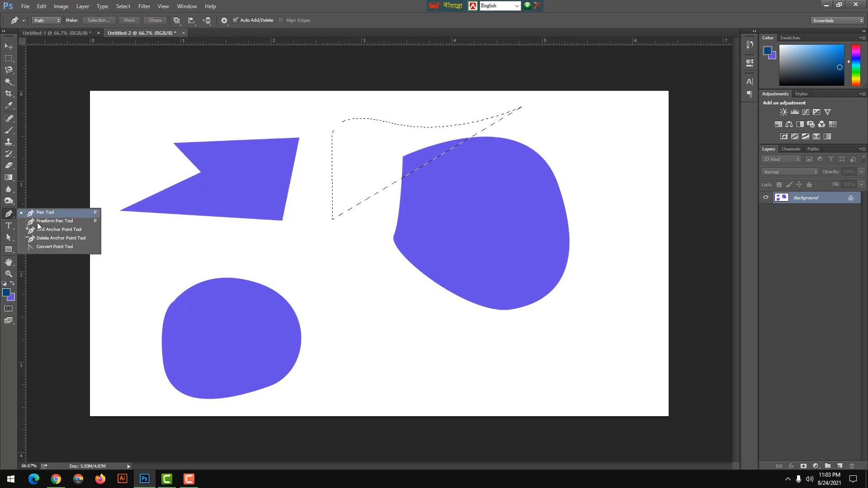
{"action": "left_click", "coordinate": [43, 224]}
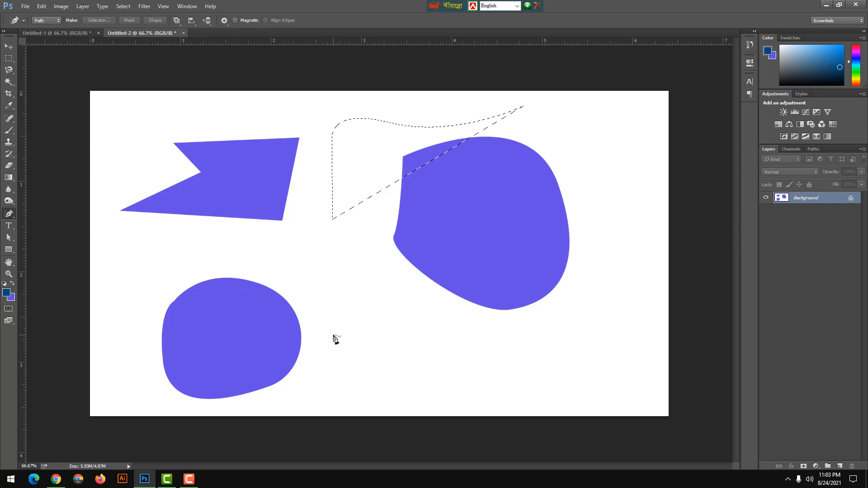
{"action": "key", "text": "ctrl+d"}
{"action": "mouse_move", "coordinate": [339, 331]}
{"action": "left_mouse_down"}
{"action": "mouse_move", "coordinate": [410, 317]}
{"action": "mouse_move", "coordinate": [430, 350]}
{"action": "mouse_move", "coordinate": [429, 382]}
{"action": "mouse_move", "coordinate": [387, 399]}
{"action": "mouse_move", "coordinate": [348, 387]}
{"action": "mouse_move", "coordinate": [338, 375]}
{"action": "mouse_move", "coordinate": [334, 335]}
{"action": "left_mouse_up"}
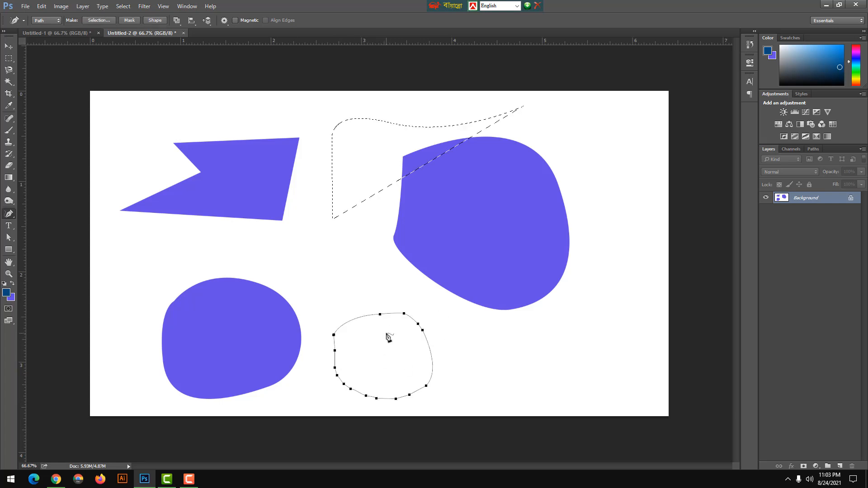
Convert the freehand round path into a selection and fill it with the background colour.
{"action": "key", "text": "ctrl+Return"}
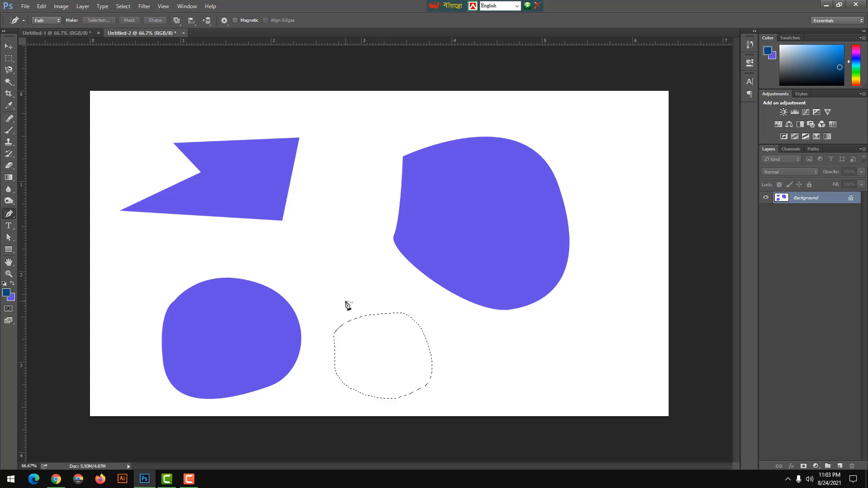
{"action": "key", "text": "ctrl+BackSpace"}
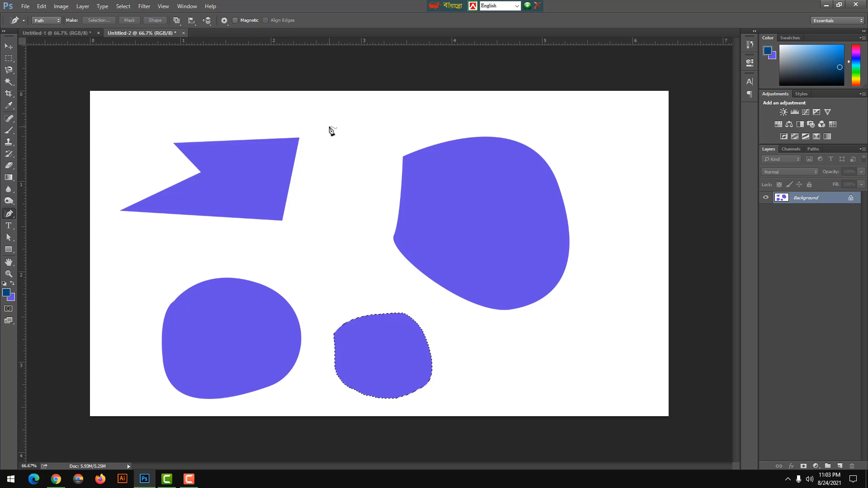
Draw an irregular looping freehand path in the gap between the notched shape and the large rounded shape.
{"action": "key", "text": "ctrl+d"}
{"action": "mouse_move", "coordinate": [336, 126]}
{"action": "left_mouse_down"}
{"action": "mouse_move", "coordinate": [383, 115]}
{"action": "mouse_move", "coordinate": [394, 133]}
{"action": "mouse_move", "coordinate": [393, 187]}
{"action": "mouse_move", "coordinate": [367, 245]}
{"action": "mouse_move", "coordinate": [332, 267]}
{"action": "mouse_move", "coordinate": [331, 195]}
{"action": "mouse_move", "coordinate": [347, 182]}
{"action": "mouse_move", "coordinate": [347, 215]}
{"action": "mouse_move", "coordinate": [345, 175]}
{"action": "mouse_move", "coordinate": [356, 157]}
{"action": "mouse_move", "coordinate": [369, 178]}
{"action": "mouse_move", "coordinate": [339, 173]}
{"action": "mouse_move", "coordinate": [325, 154]}
{"action": "mouse_move", "coordinate": [334, 138]}
{"action": "mouse_move", "coordinate": [336, 149]}
{"action": "mouse_move", "coordinate": [324, 150]}
{"action": "mouse_move", "coordinate": [333, 129]}
{"action": "left_mouse_up"}
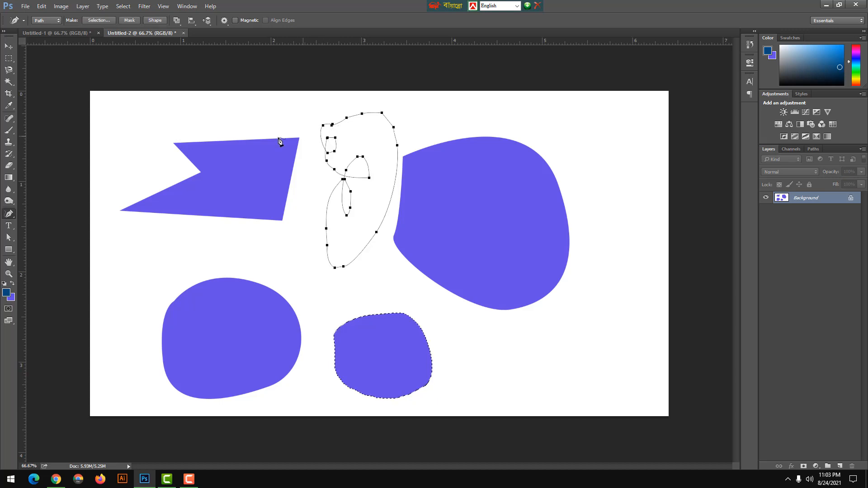
Set the Freeform Pen tool to Shape mode and draw an irregular looping filled shape overlapping the large rounded fill's right side.
{"action": "left_click", "coordinate": [49, 20]}
{"action": "left_click", "coordinate": [44, 28]}
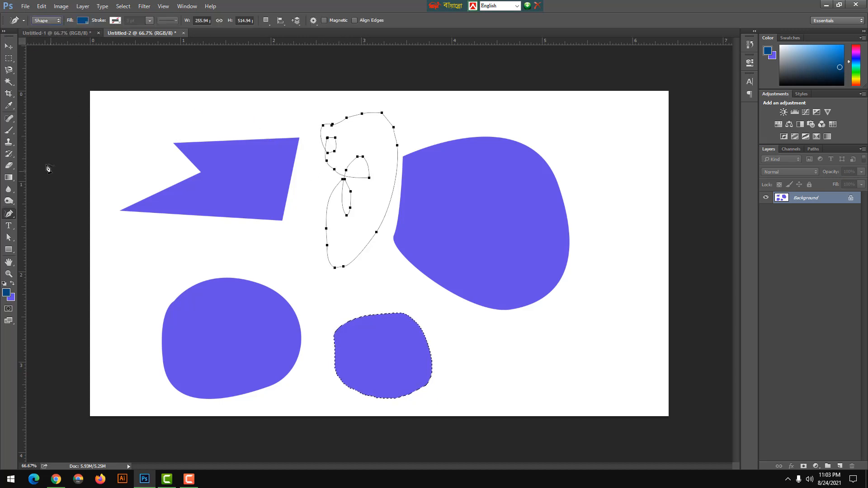
{"action": "mouse_move", "coordinate": [581, 150]}
{"action": "left_mouse_down"}
{"action": "mouse_move", "coordinate": [625, 194]}
{"action": "mouse_move", "coordinate": [584, 178]}
{"action": "mouse_move", "coordinate": [612, 241]}
{"action": "left_mouse_up"}
{"action": "mouse_move", "coordinate": [602, 282]}
{"action": "left_mouse_down"}
{"action": "mouse_move", "coordinate": [586, 288]}
{"action": "mouse_move", "coordinate": [583, 252]}
{"action": "mouse_move", "coordinate": [589, 282]}
{"action": "mouse_move", "coordinate": [576, 291]}
{"action": "mouse_move", "coordinate": [552, 182]}
{"action": "left_mouse_up"}
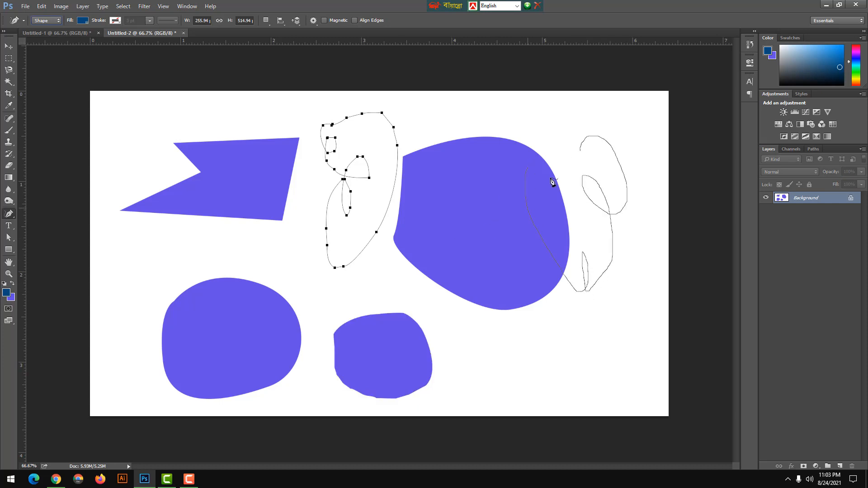
{"action": "mouse_move", "coordinate": [537, 100]}
{"action": "left_mouse_down"}
{"action": "mouse_move", "coordinate": [556, 108]}
{"action": "mouse_move", "coordinate": [549, 131]}
{"action": "mouse_move", "coordinate": [564, 99]}
{"action": "mouse_move", "coordinate": [580, 151]}
{"action": "left_mouse_up"}
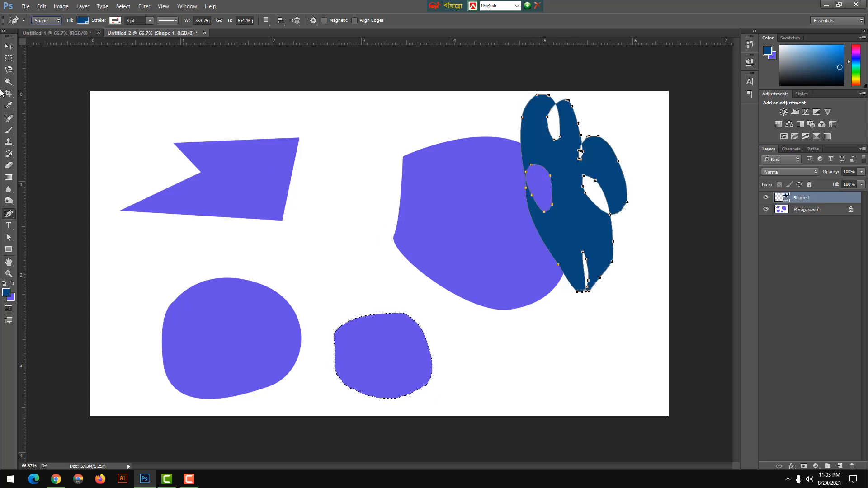
Move the dark blue freehand shape into the gap between the notched shape and the large rounded shape.
{"action": "left_click", "coordinate": [8, 46]}
{"action": "left_click_drag", "start_coordinate": [580, 214], "coordinate": [318, 258]}
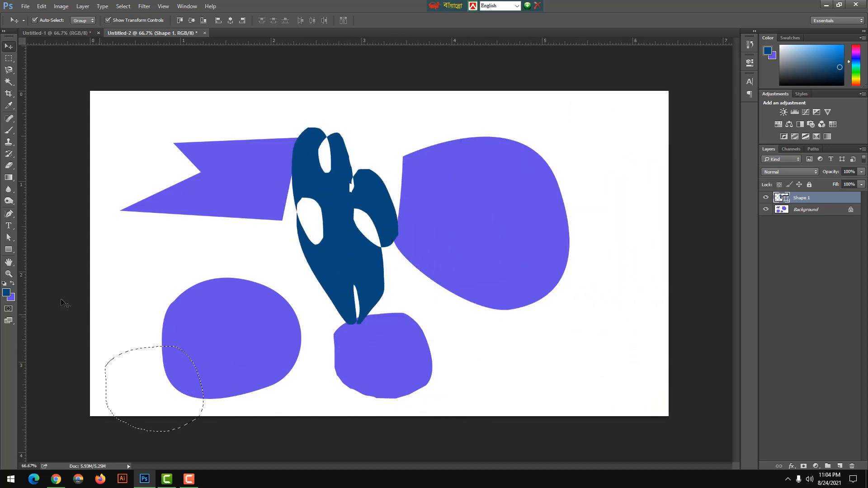
Pick the Add Anchor Point tool and step back through the history until the canvas is blank white.
{"action": "left_click", "coordinate": [11, 213]}
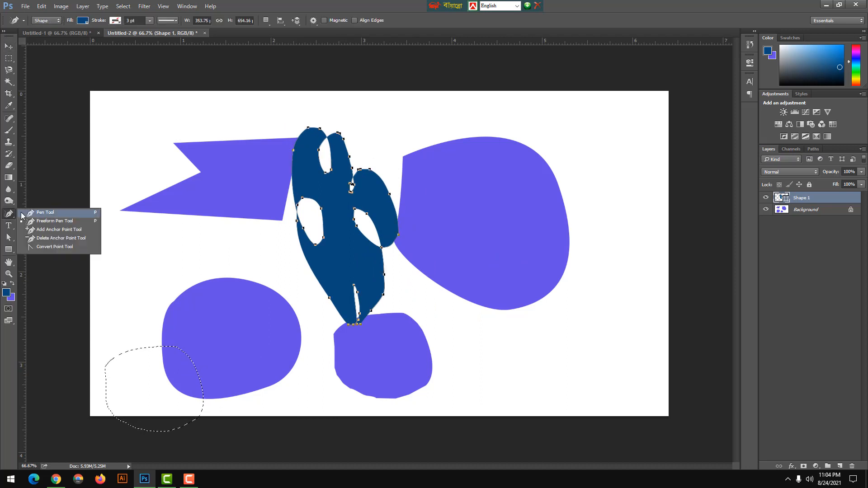
{"action": "left_click", "coordinate": [57, 229]}
{"action": "key", "text": "ctrl+alt+z"}
{"action": "key", "text": "ctrl+alt+z"}
{"action": "key", "text": "ctrl+alt+z"}
{"action": "key", "text": "ctrl+alt+z"}
{"action": "key", "text": "ctrl+alt+z"}
{"action": "key", "text": "ctrl+alt+z"}
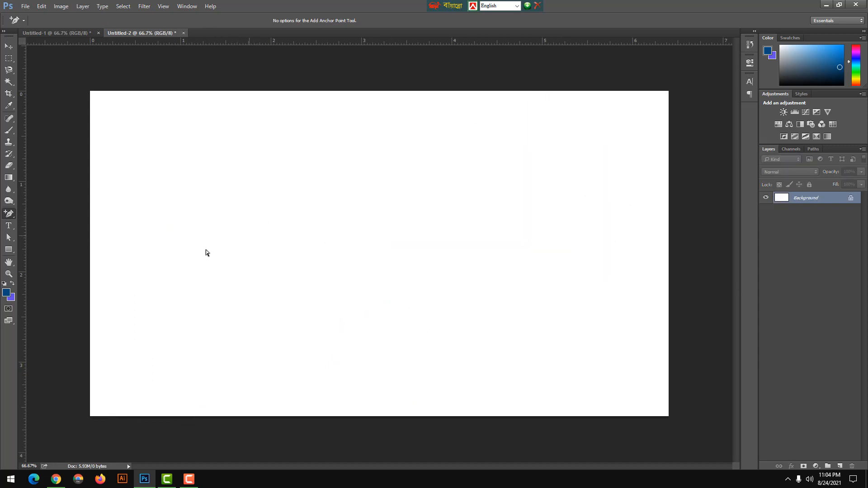
Start a filled Pen tool shape on the canvas's left half, drawing its curved upper and right edges and rounded lower end.
{"action": "right_click", "coordinate": [14, 215]}
{"action": "left_click", "coordinate": [45, 212]}
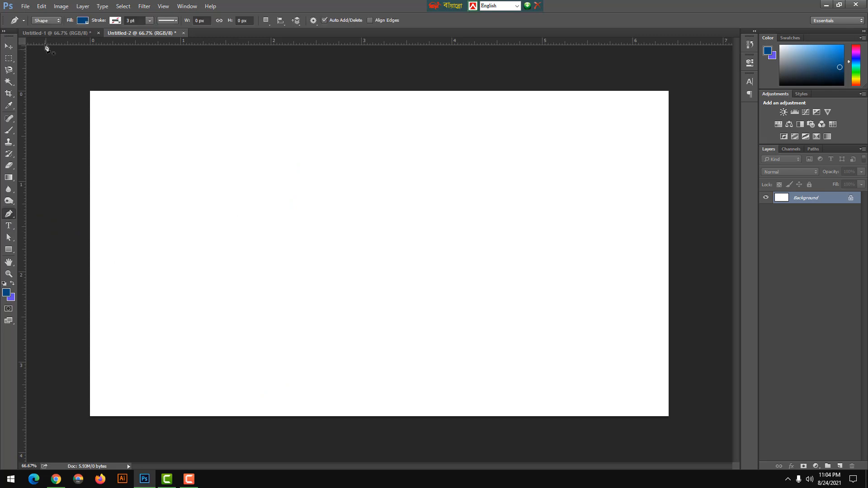
{"action": "left_click", "coordinate": [199, 170]}
{"action": "left_click_drag", "start_coordinate": [403, 198], "coordinate": [460, 321]}
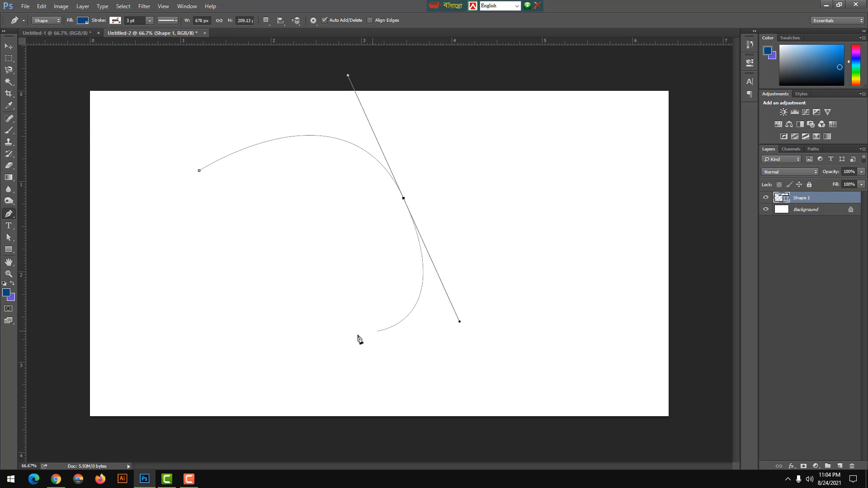
{"action": "left_click_drag", "start_coordinate": [354, 350], "coordinate": [320, 344]}
{"action": "left_click", "coordinate": [361, 279]}
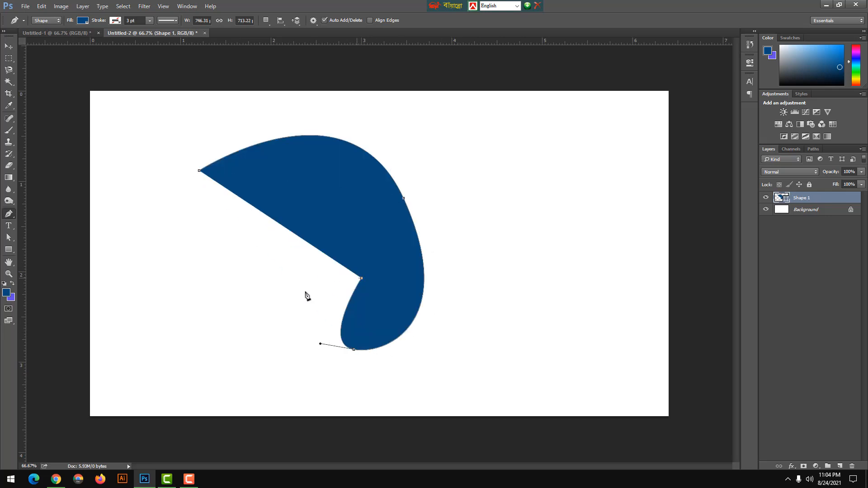
Complete the shape's left side with jagged straight segments and close it at its starting anchor point.
{"action": "left_click", "coordinate": [274, 297]}
{"action": "left_click", "coordinate": [307, 257]}
{"action": "left_click", "coordinate": [243, 255]}
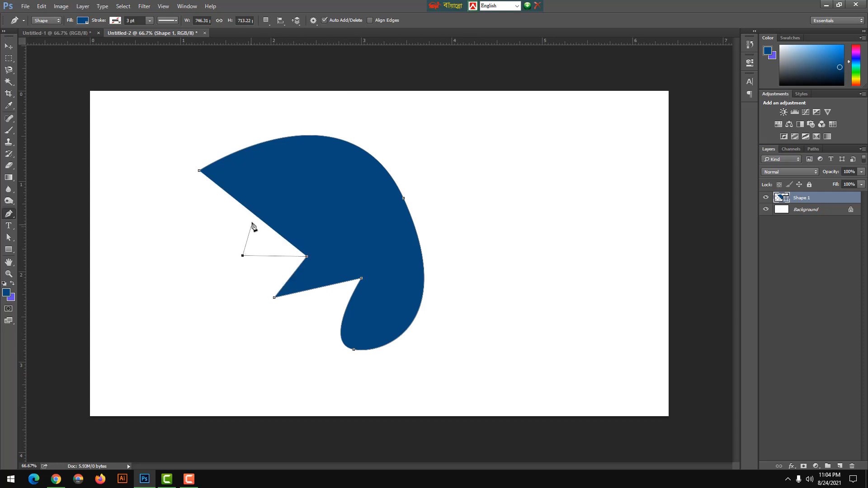
{"action": "left_click", "coordinate": [251, 222]}
{"action": "left_click", "coordinate": [201, 339]}
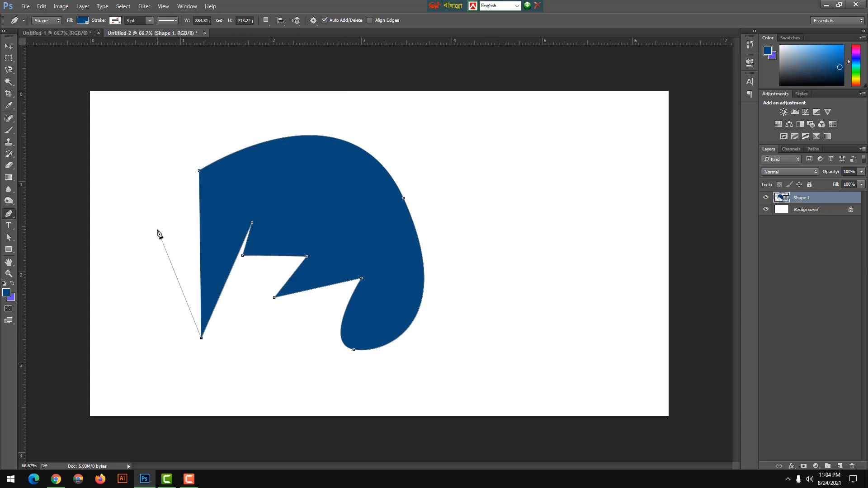
{"action": "left_click", "coordinate": [157, 229]}
{"action": "left_click", "coordinate": [313, 180]}
{"action": "left_click", "coordinate": [200, 171]}
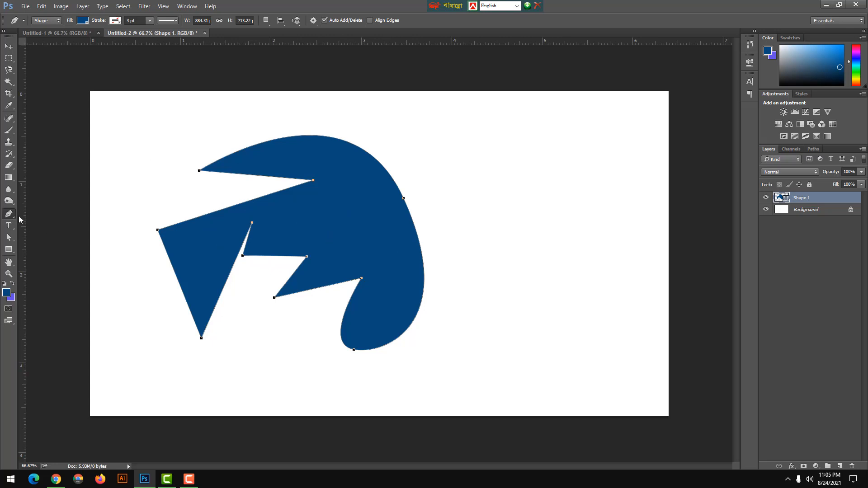
Move the anchor point on the shape's curved right edge slightly upward with the Direct Selection tool.
{"action": "left_click", "coordinate": [9, 238]}
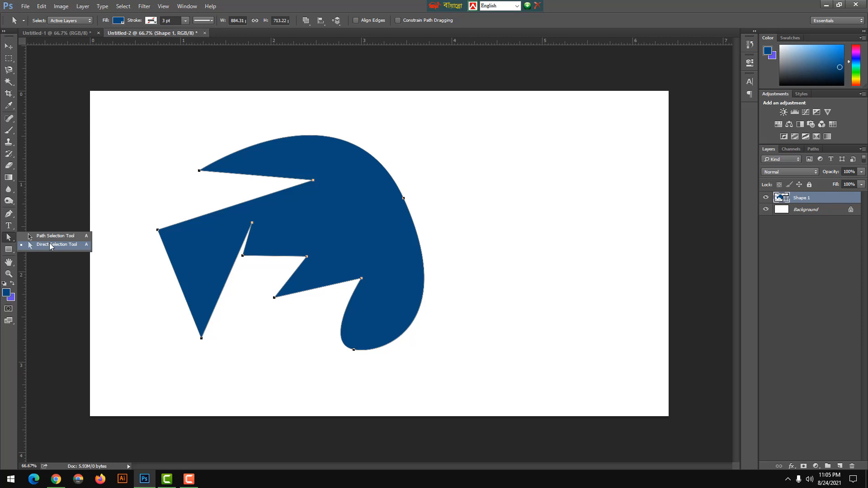
{"action": "left_click", "coordinate": [50, 244]}
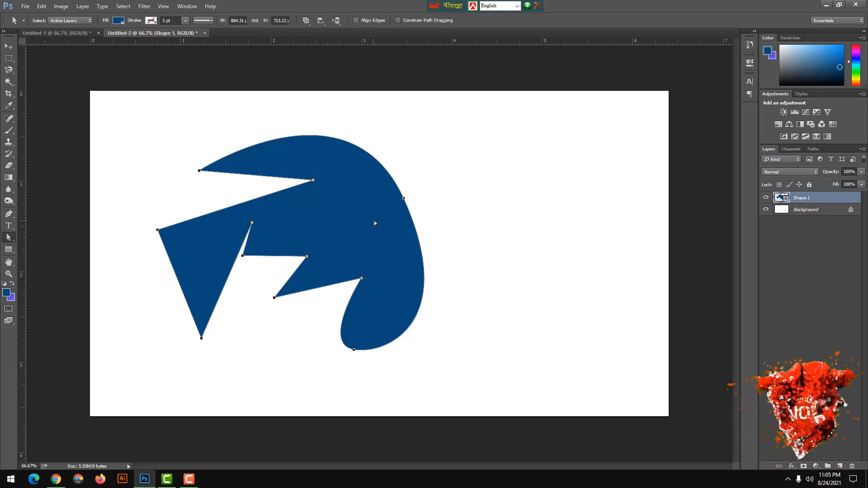
{"action": "left_click_drag", "start_coordinate": [400, 171], "coordinate": [423, 226]}
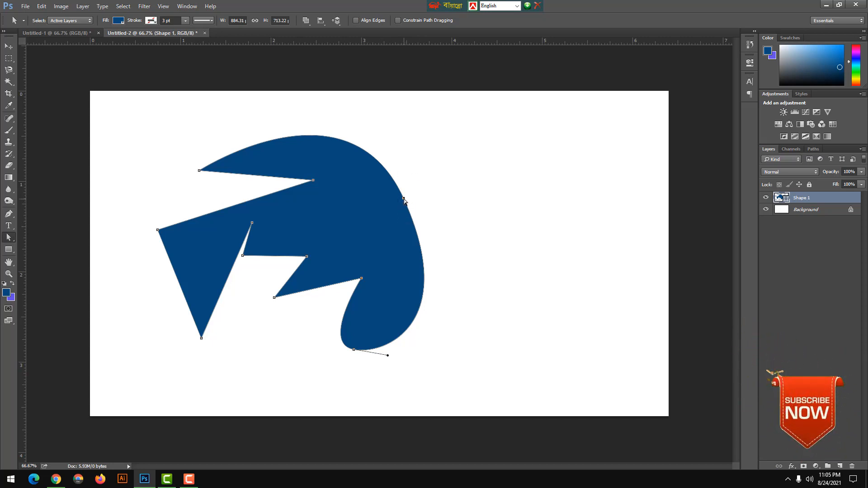
{"action": "mouse_move", "coordinate": [404, 198]}
{"action": "left_mouse_down"}
{"action": "mouse_move", "coordinate": [459, 178]}
{"action": "mouse_move", "coordinate": [406, 226]}
{"action": "mouse_move", "coordinate": [373, 160]}
{"action": "mouse_move", "coordinate": [451, 232]}
{"action": "mouse_move", "coordinate": [405, 182]}
{"action": "left_mouse_up"}
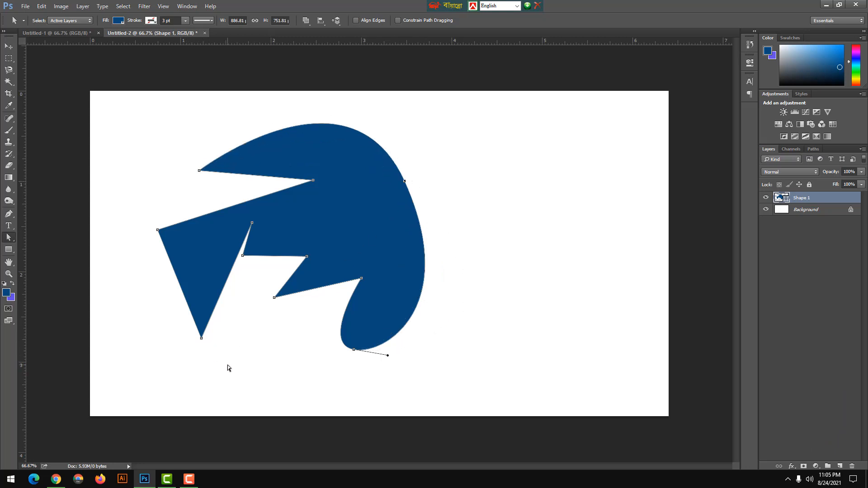
Move the lower-left spike's tip slightly right and reshape the curved top edge with a newly added anchor point.
{"action": "left_click_drag", "start_coordinate": [227, 365], "coordinate": [218, 338]}
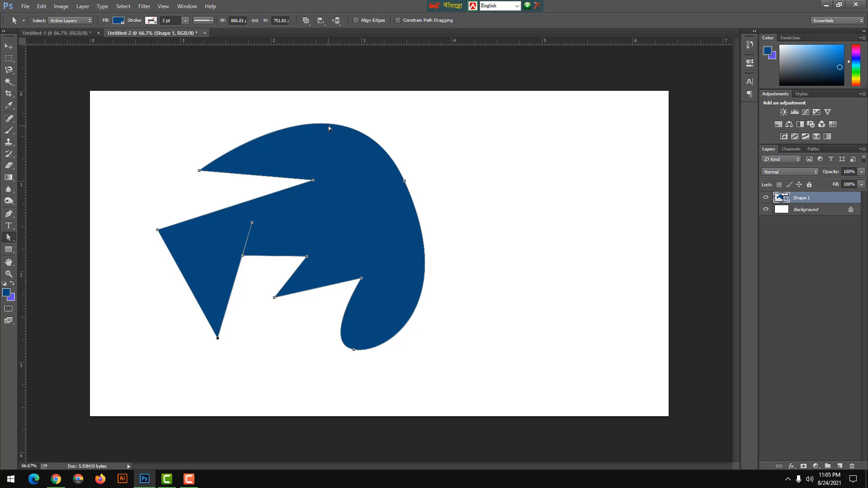
{"action": "left_click", "coordinate": [9, 214]}
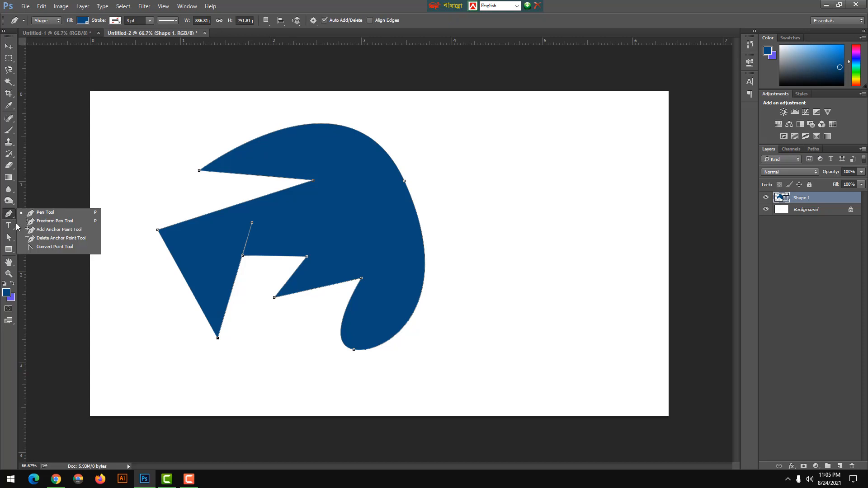
{"action": "left_click", "coordinate": [42, 232]}
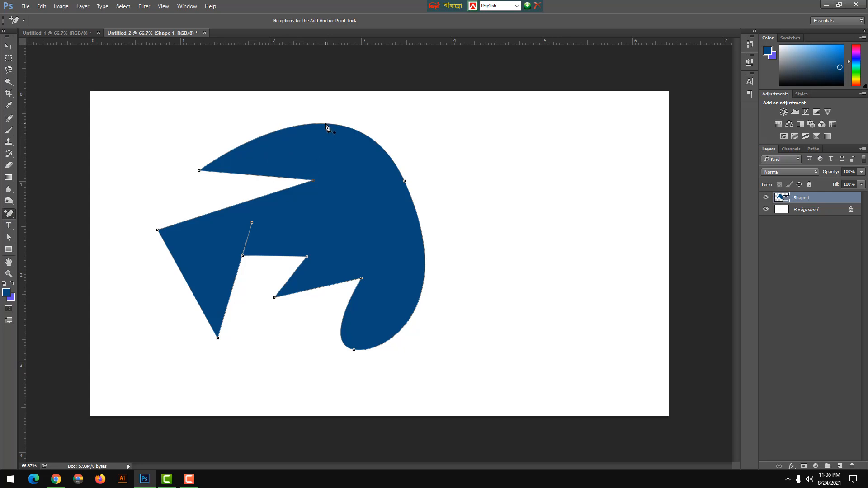
{"action": "left_click", "coordinate": [326, 125]}
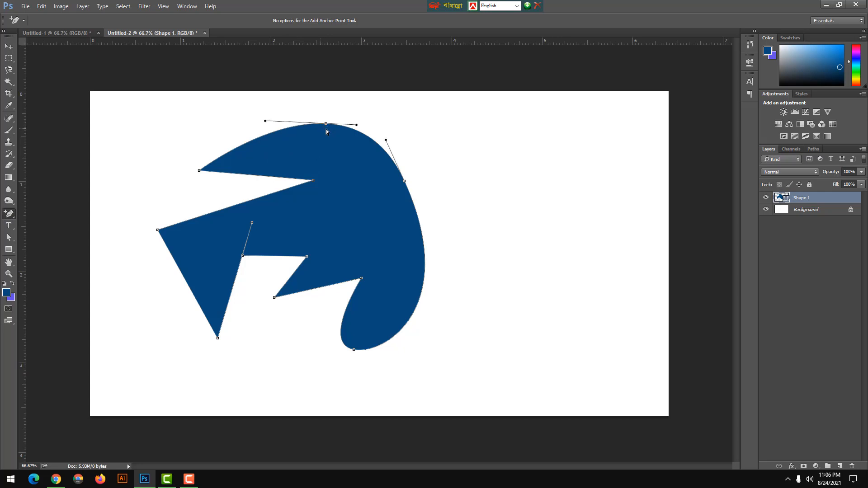
{"action": "left_click", "coordinate": [8, 240]}
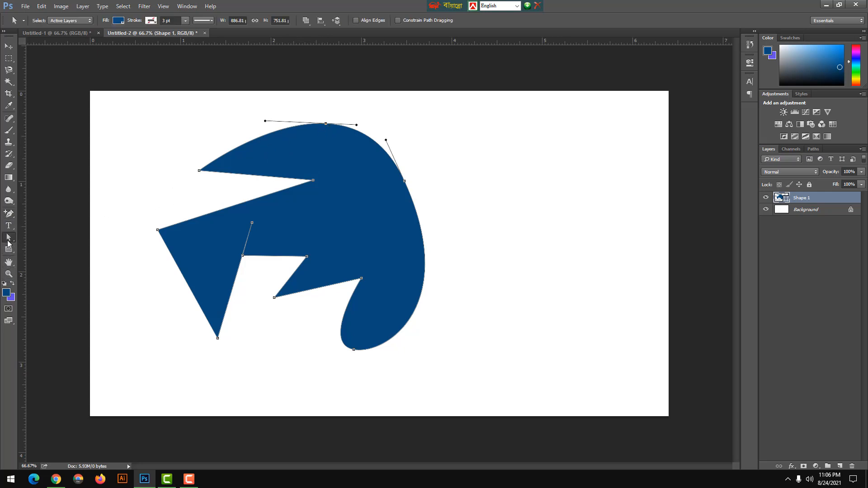
{"action": "left_click_drag", "start_coordinate": [306, 107], "coordinate": [284, 109]}
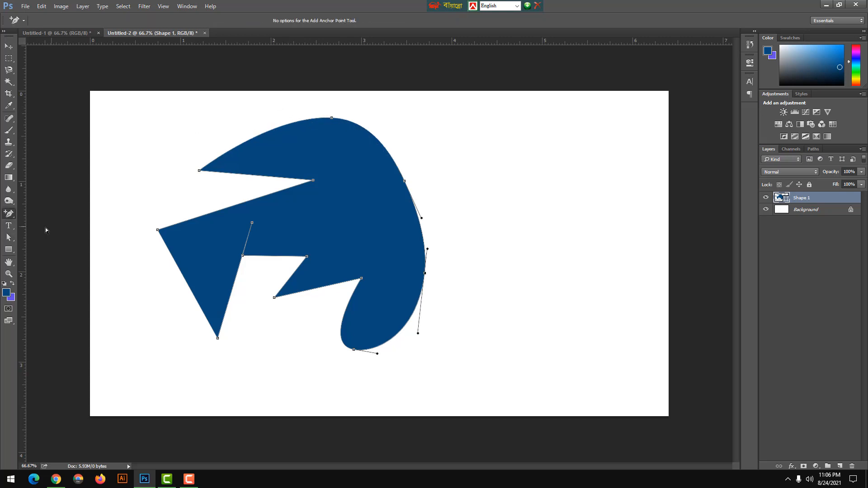
Add an anchor point on the upper-left curve and pull its direction handles to form a hump and a dip.
{"action": "left_click", "coordinate": [266, 134]}
{"action": "left_click", "coordinate": [9, 239]}
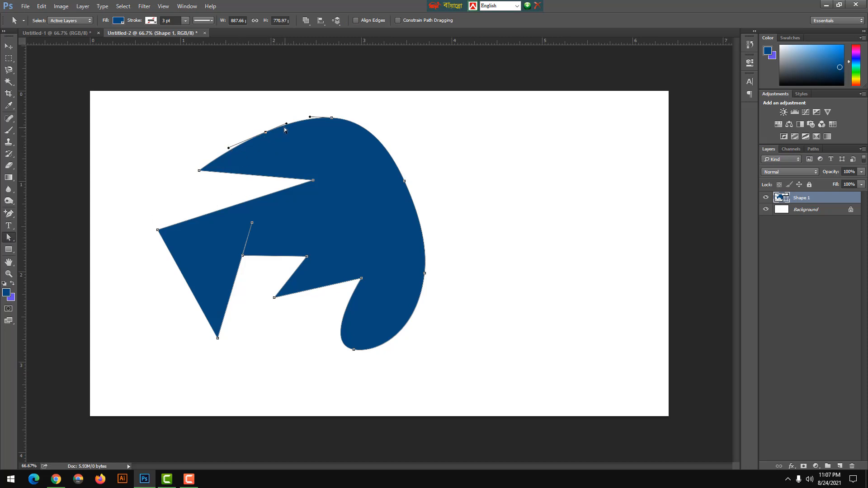
{"action": "left_click_drag", "start_coordinate": [229, 148], "coordinate": [206, 86]}
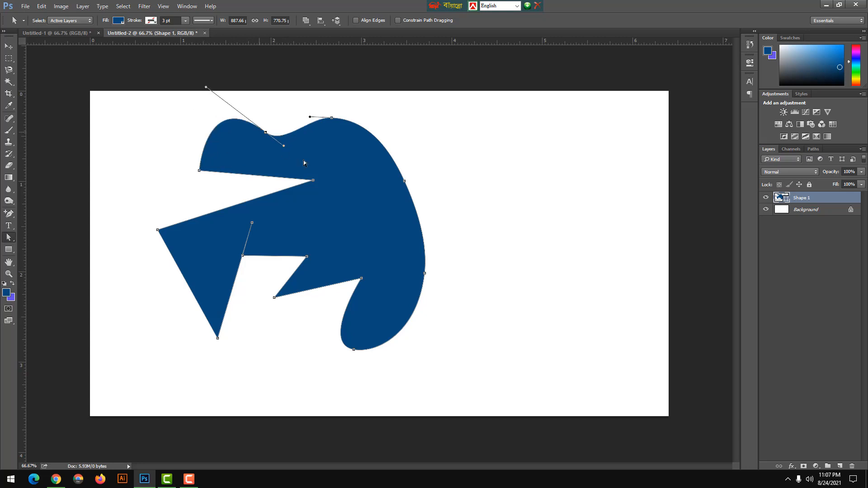
{"action": "left_click_drag", "start_coordinate": [284, 146], "coordinate": [294, 178]}
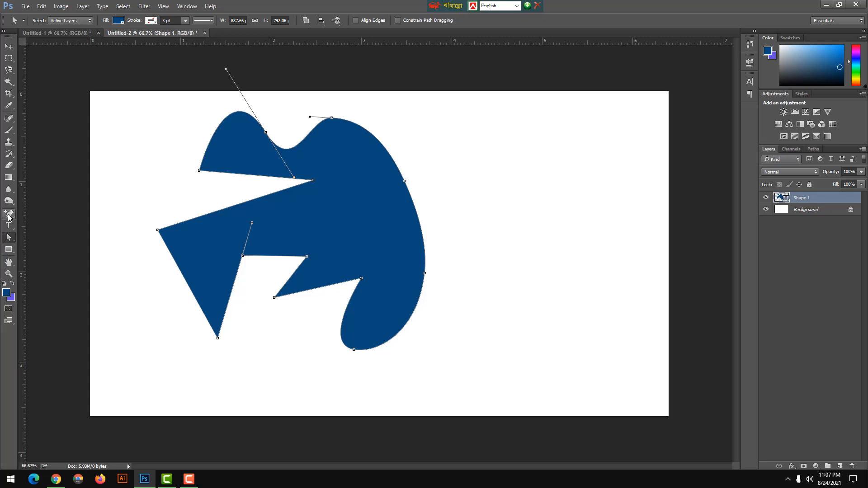
Add an anchor point midway along the straight upper edge of the left spike and pick the Direct Selection tool.
{"action": "left_click", "coordinate": [8, 216]}
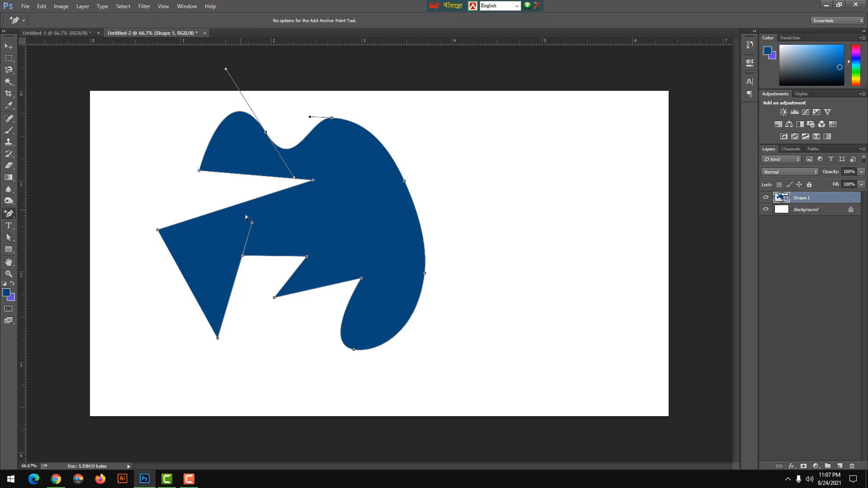
{"action": "left_click", "coordinate": [235, 206]}
{"action": "left_click", "coordinate": [9, 237]}
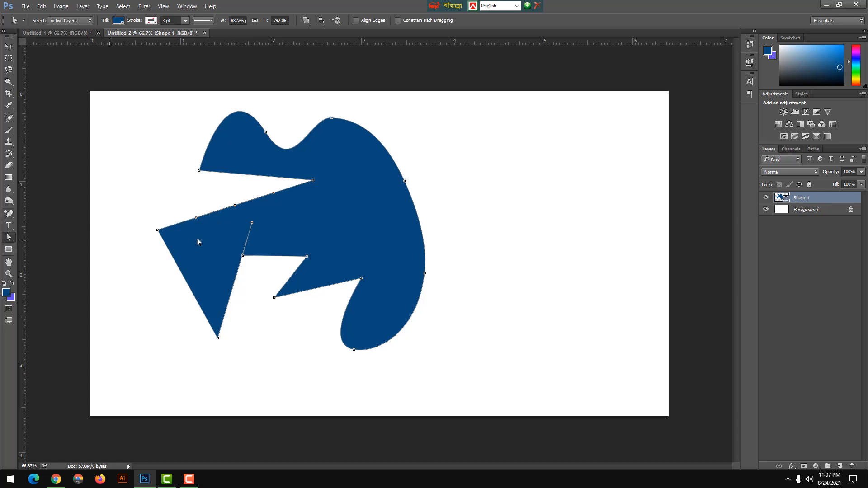
Delete the anchor points at the top of the curve and at the lower-left spike's tip with the Delete Anchor Point tool.
{"action": "left_click", "coordinate": [9, 214]}
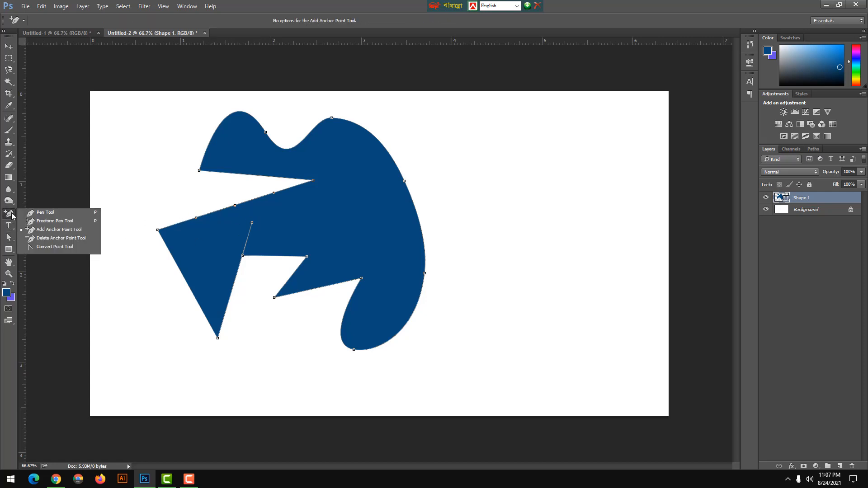
{"action": "left_click", "coordinate": [58, 239]}
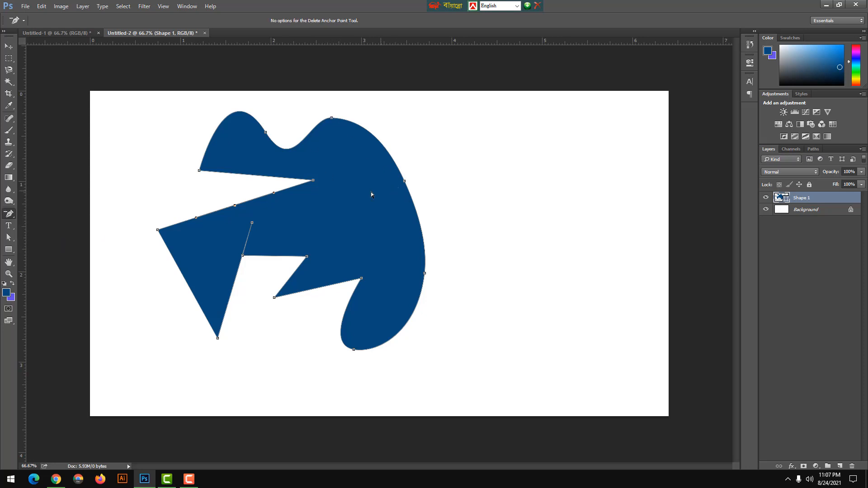
{"action": "left_click", "coordinate": [332, 119]}
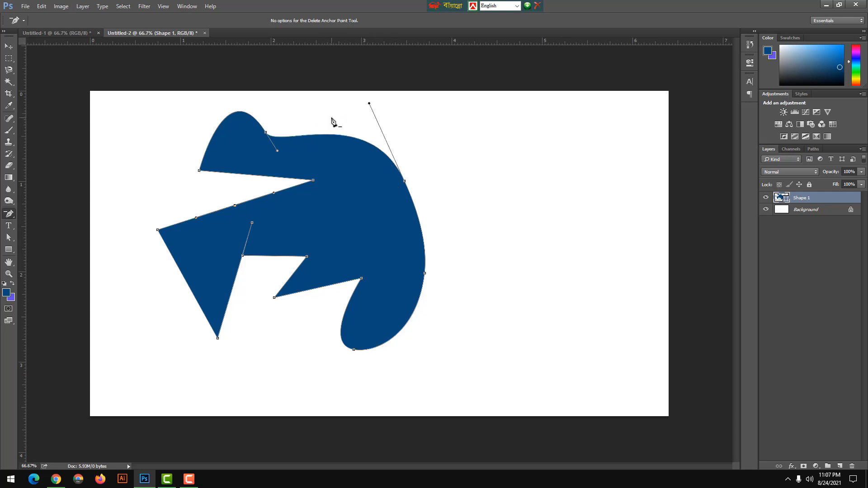
{"action": "left_click", "coordinate": [217, 339]}
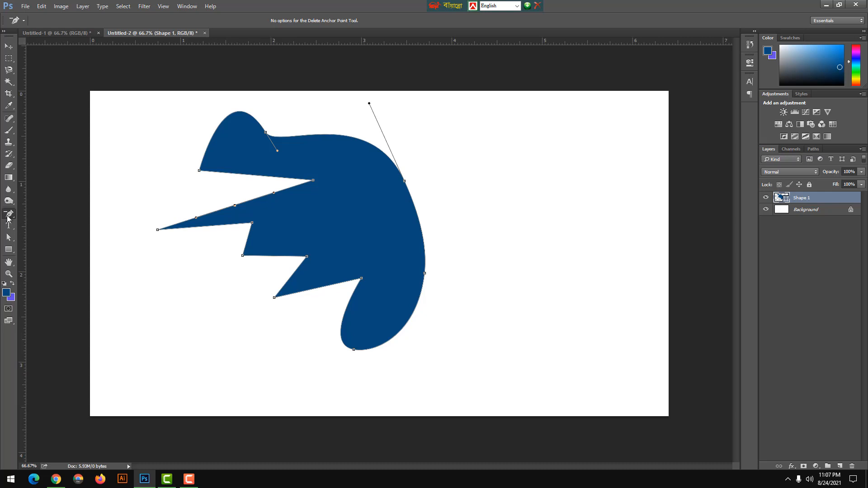
Convert the smooth anchor points on the upper right edge and the upper-left hump into corner points with the Convert Point tool.
{"action": "right_click", "coordinate": [12, 215]}
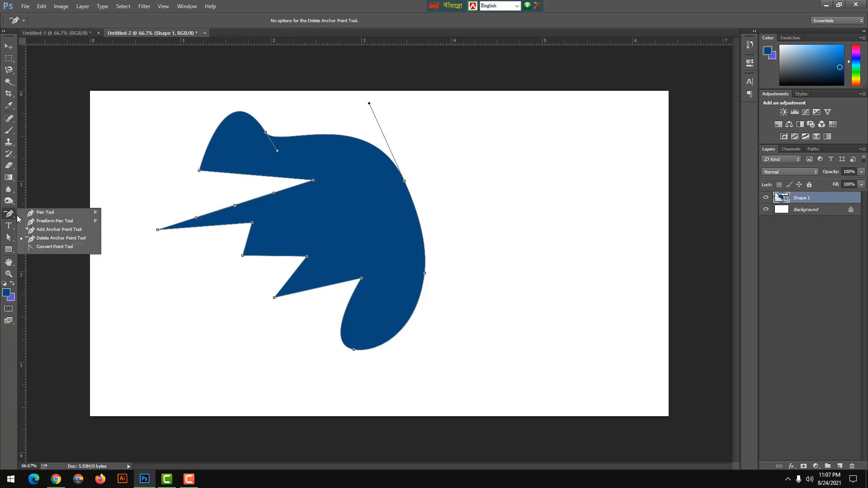
{"action": "left_click", "coordinate": [50, 247]}
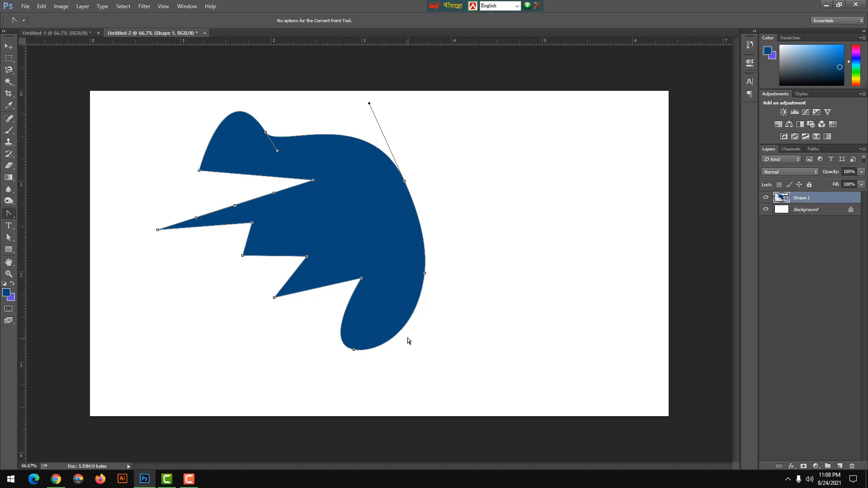
{"action": "right_click", "coordinate": [10, 214]}
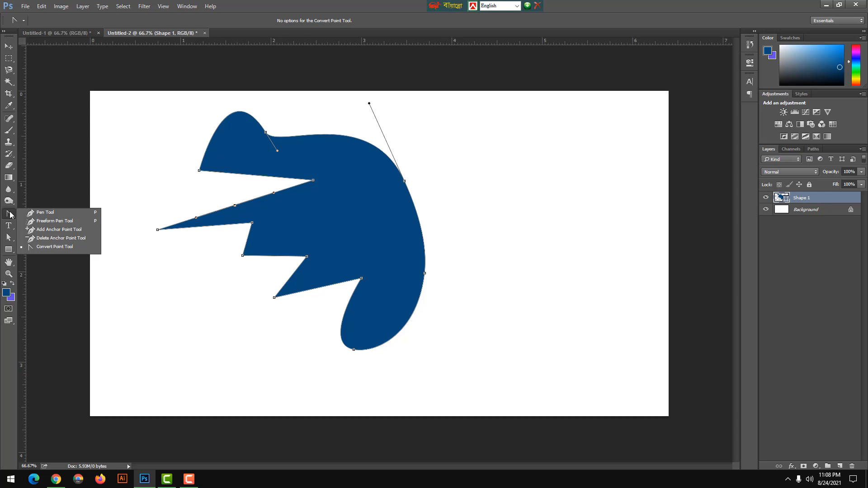
{"action": "left_click", "coordinate": [10, 214]}
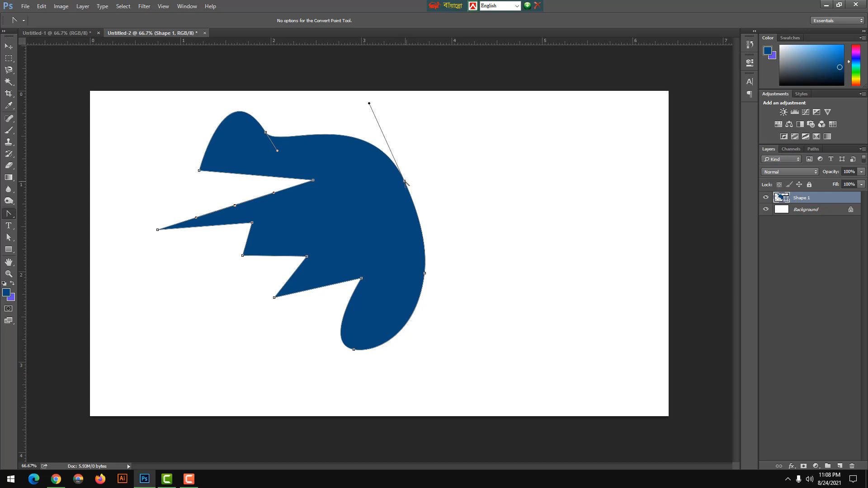
{"action": "left_click", "coordinate": [405, 181]}
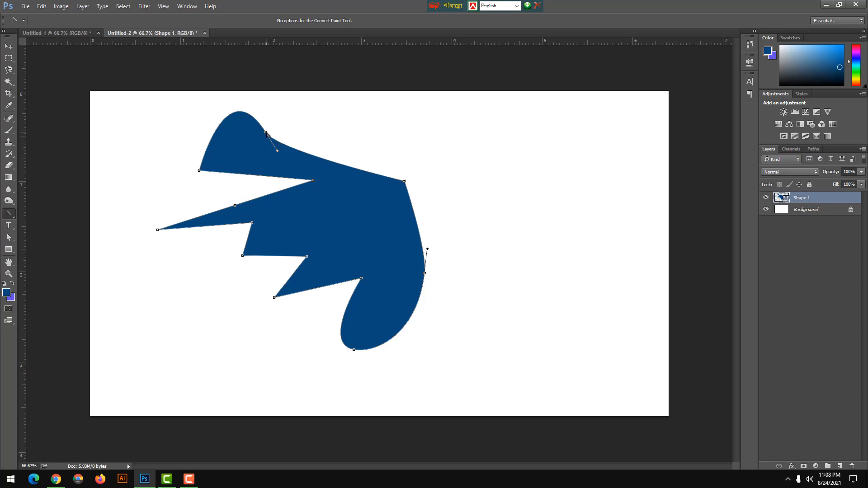
{"action": "left_click", "coordinate": [265, 133]}
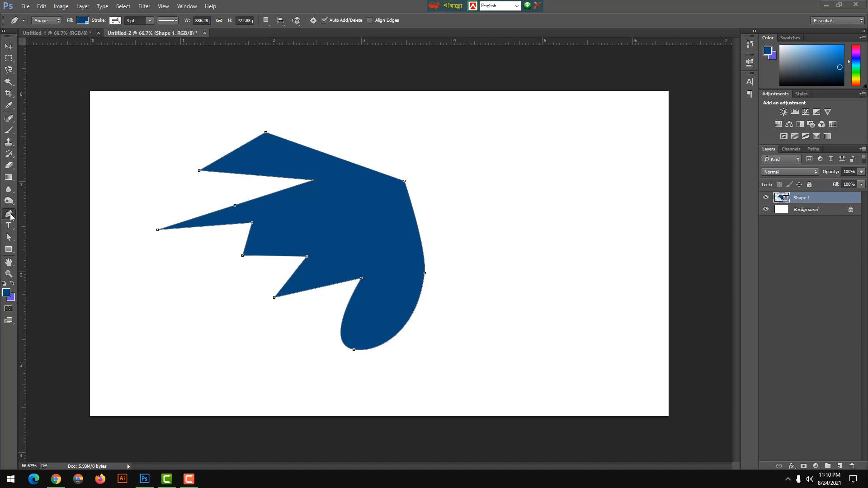
Turn off the Pen tool's Rubber Band option and draw a five-sided shape about 536 by 371 px in the canvas's upper right.
{"action": "right_click", "coordinate": [9, 214]}
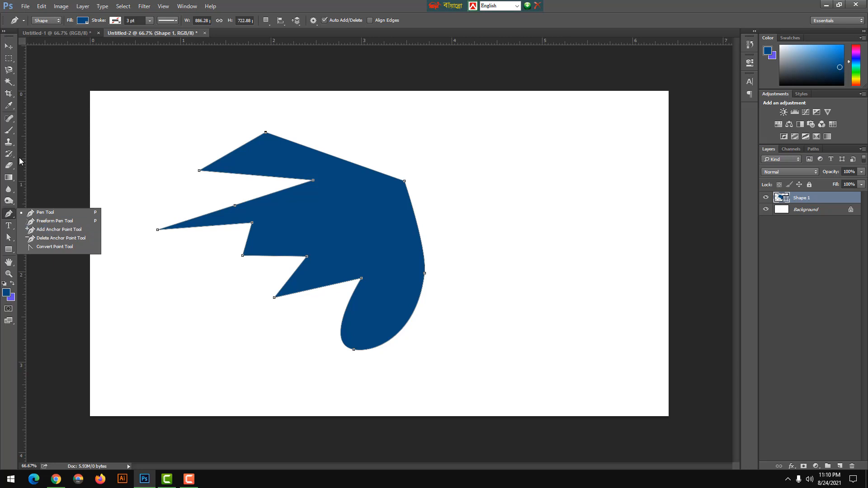
{"action": "left_click", "coordinate": [10, 218]}
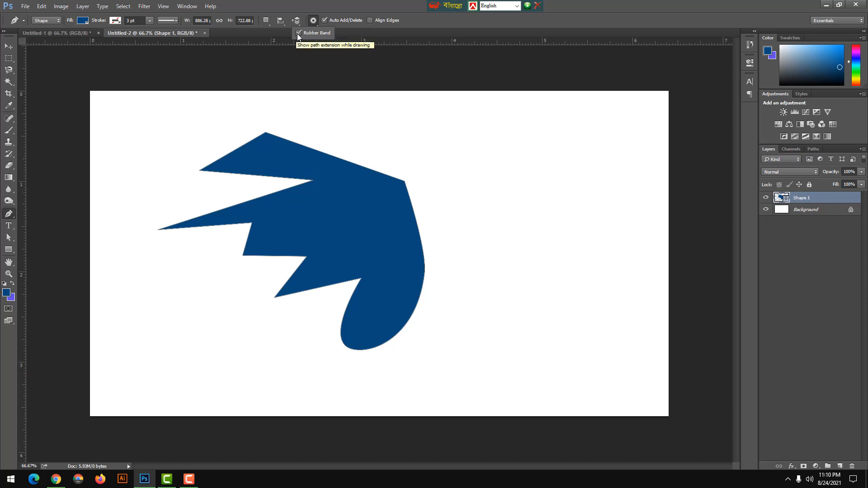
{"action": "left_click", "coordinate": [298, 33]}
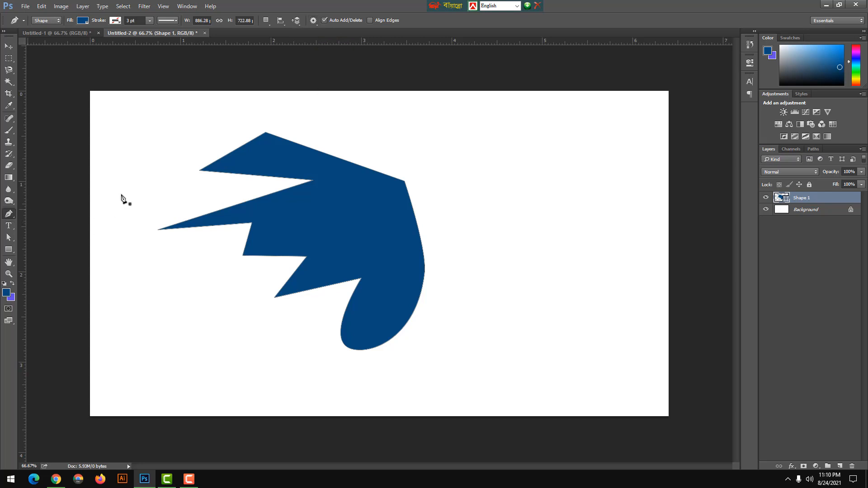
{"action": "left_click", "coordinate": [469, 139]}
{"action": "left_click", "coordinate": [592, 138]}
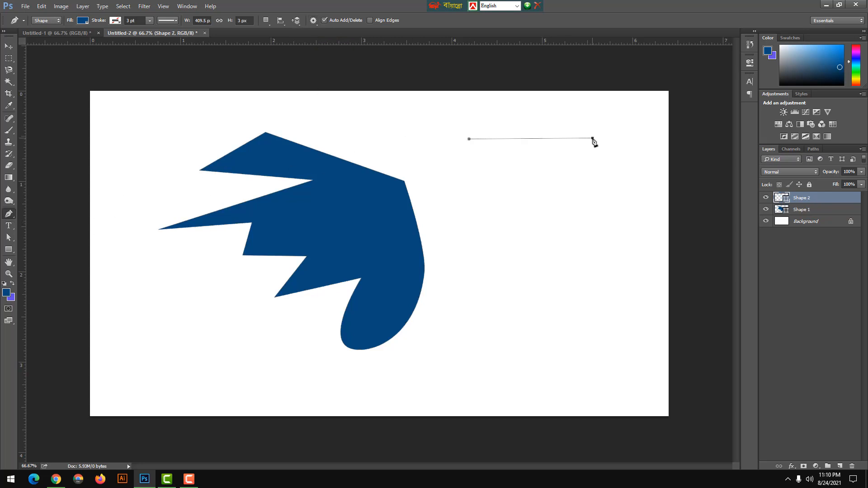
{"action": "left_click", "coordinate": [590, 220]}
{"action": "left_click", "coordinate": [476, 249]}
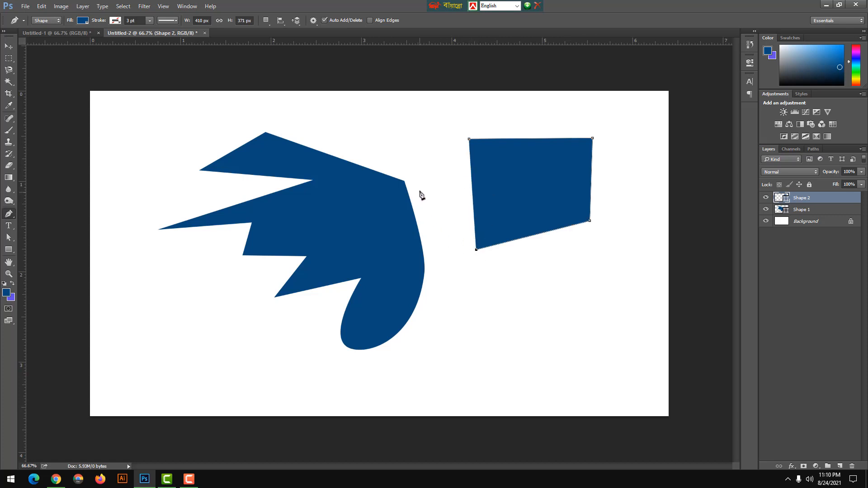
{"action": "left_click", "coordinate": [431, 163]}
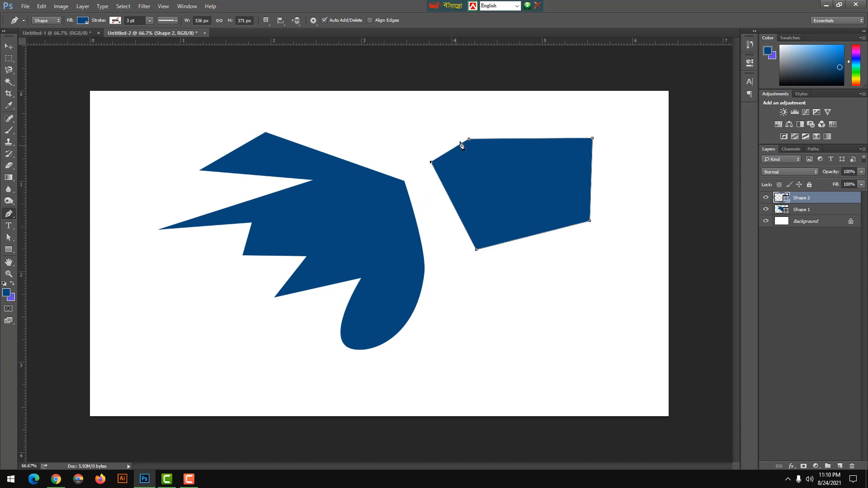
Turn Rubber Band back on and draw a closed six-sided shape about 473 by 337 px in the canvas's lower right.
{"action": "left_click", "coordinate": [313, 21]}
{"action": "left_click", "coordinate": [490, 307]}
{"action": "left_click", "coordinate": [568, 281]}
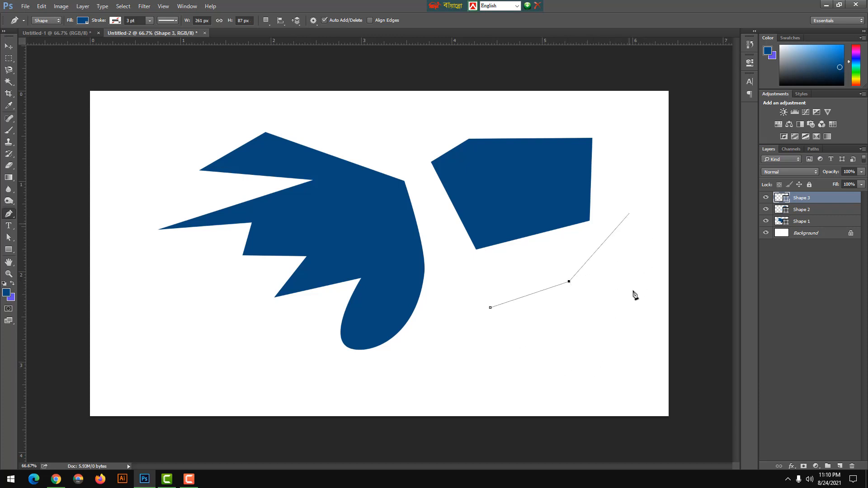
{"action": "left_click", "coordinate": [583, 358]}
{"action": "left_click", "coordinate": [511, 383]}
{"action": "left_click", "coordinate": [441, 375]}
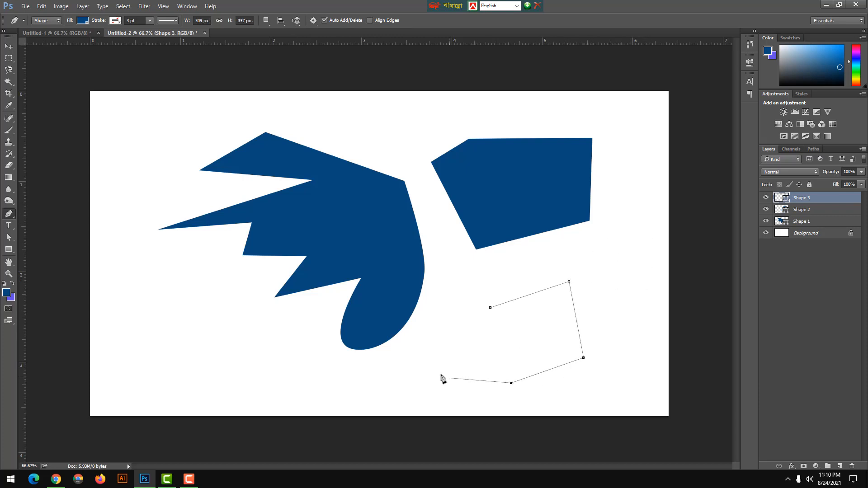
{"action": "left_click", "coordinate": [449, 334]}
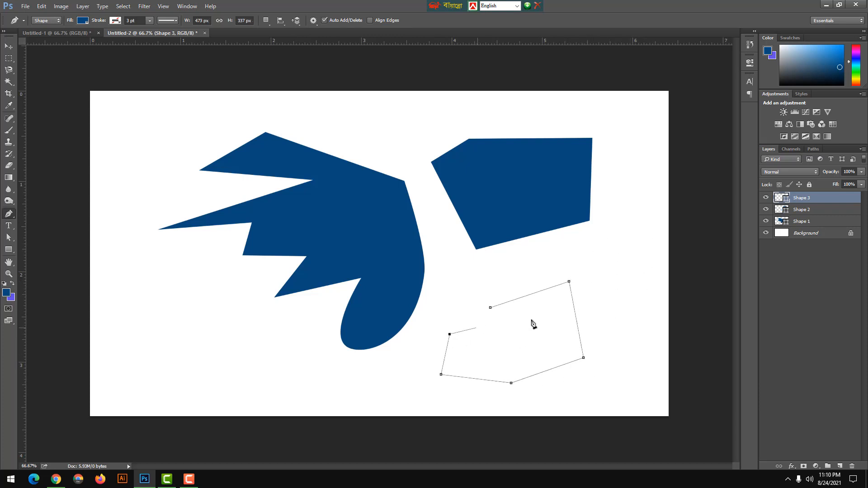
{"action": "left_click", "coordinate": [493, 311]}
Draw a Pen tool shape about 623 by 451 px with straight and curved segments over the canvas's lower left.
{"action": "left_click", "coordinate": [134, 348]}
{"action": "left_click", "coordinate": [131, 236]}
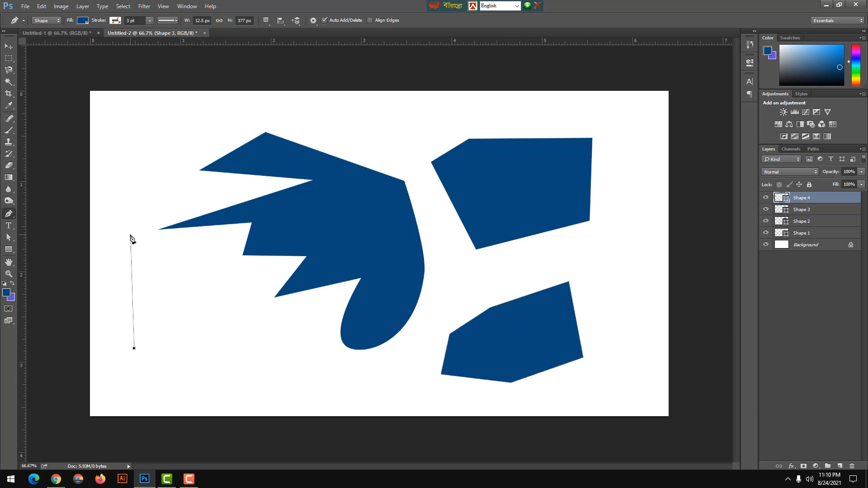
{"action": "left_click", "coordinate": [182, 221]}
{"action": "left_click_drag", "start_coordinate": [219, 300], "coordinate": [188, 377]}
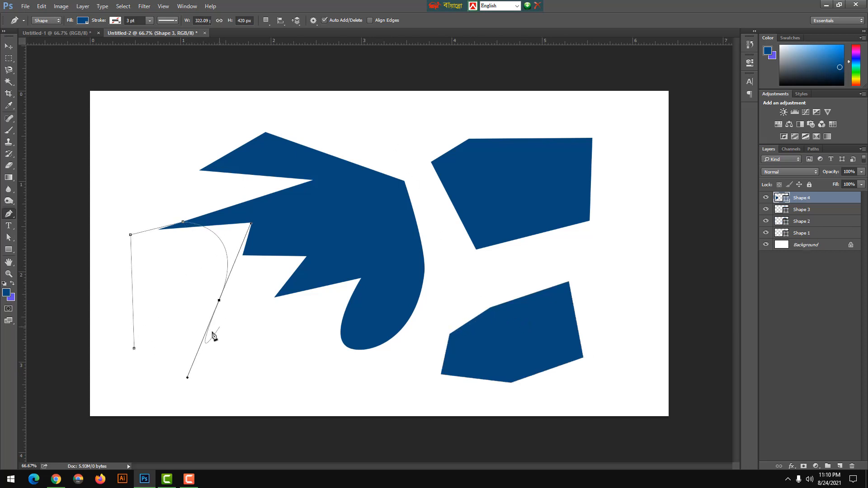
{"action": "left_click_drag", "start_coordinate": [309, 356], "coordinate": [347, 358]}
{"action": "left_click", "coordinate": [256, 300]}
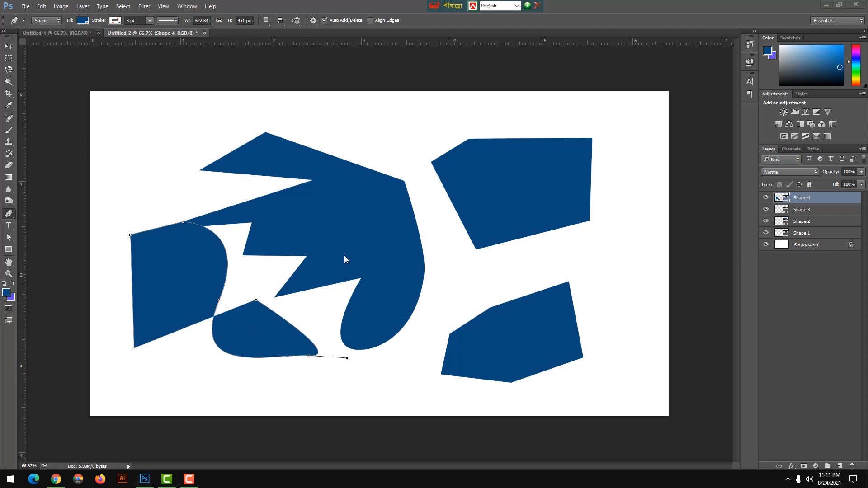